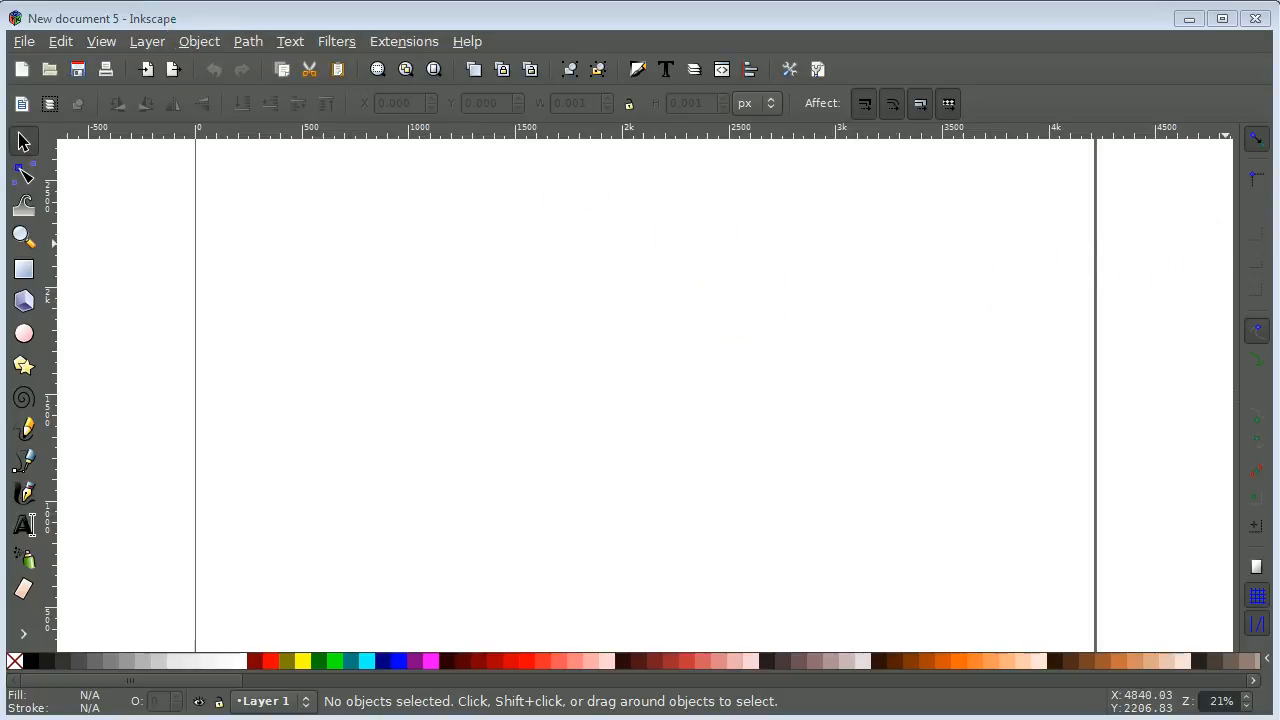
Step: Position the Everything window listing skull-n-cross-bones.jpg beside the blank Inkscape document
left_click_drag(1279, 150, 1087, 200)
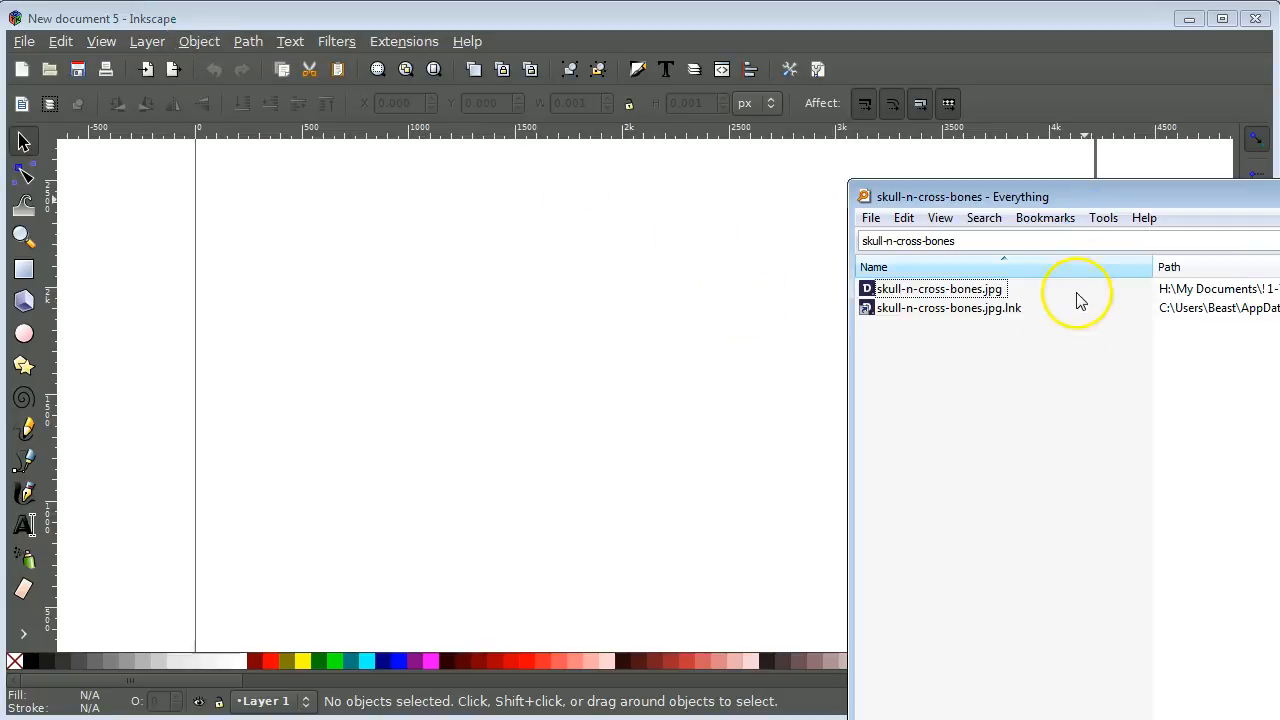
Step: Import skull-n-cross-bones.jpg from Everything into Inkscape as an embedded 692 × 778 px image
left_click(937, 292)
mouse_move(937, 296)
left_mouse_down()
mouse_move(890, 298)
mouse_move(1002, 296)
mouse_move(906, 183)
mouse_move(857, 194)
mouse_move(912, 296)
mouse_move(948, 296)
left_mouse_up()
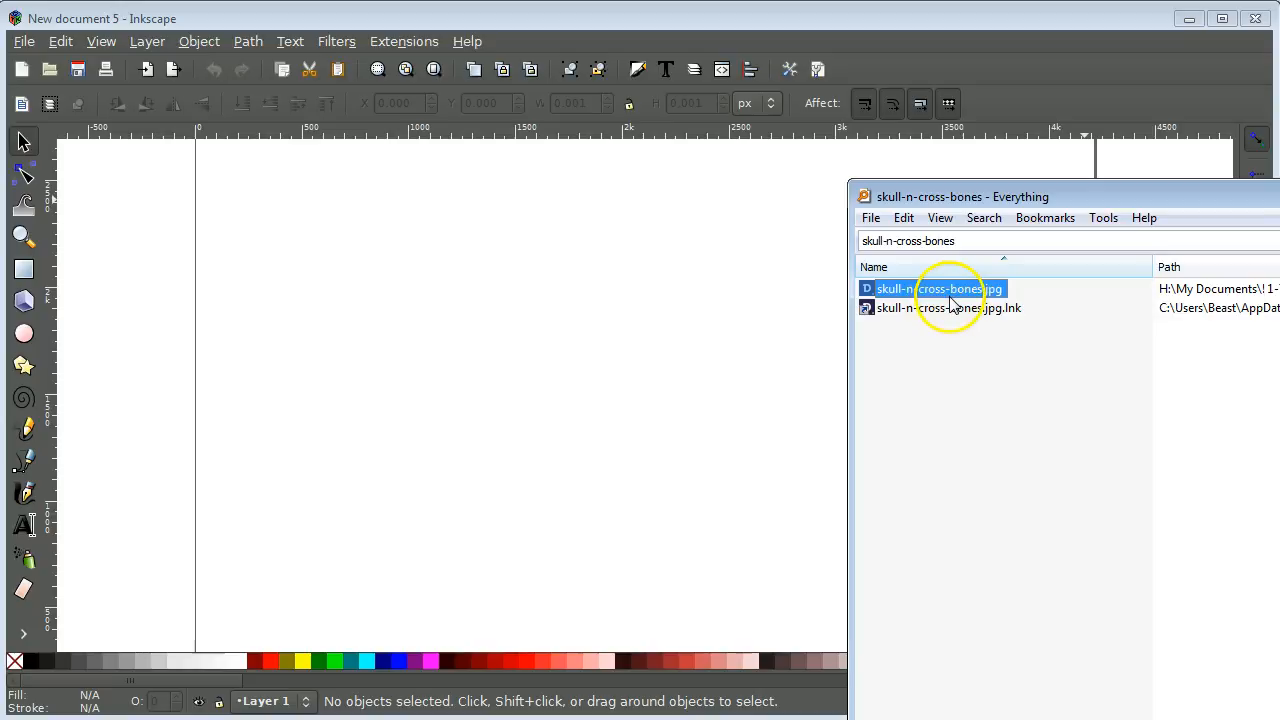
left_click_drag(940, 297, 733, 130)
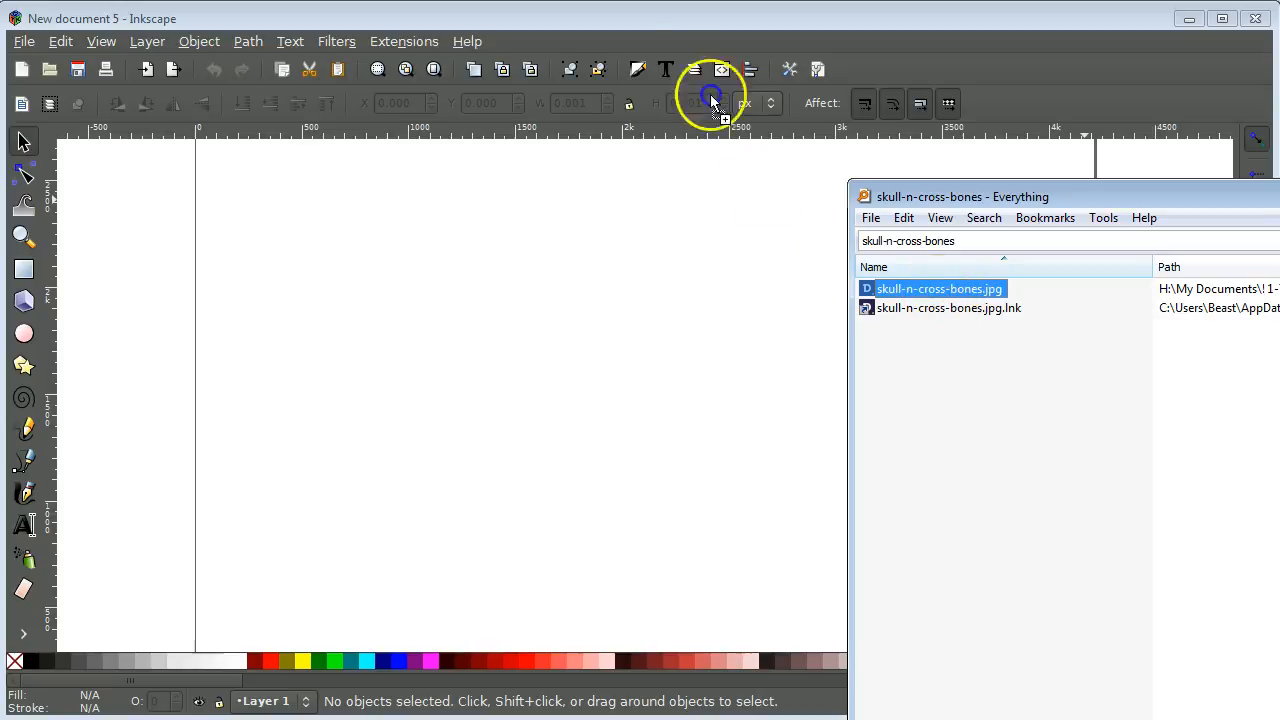
left_click_drag(669, 20, 670, 24)
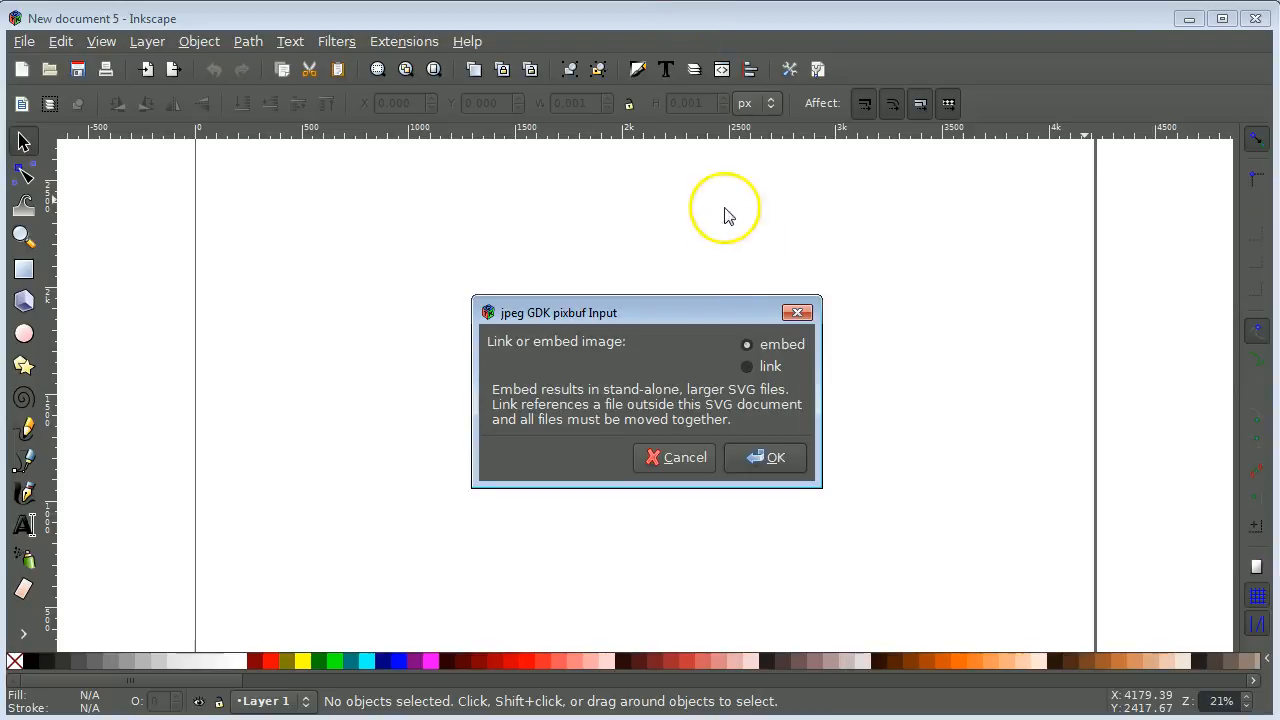
left_click(766, 458)
left_click(731, 388)
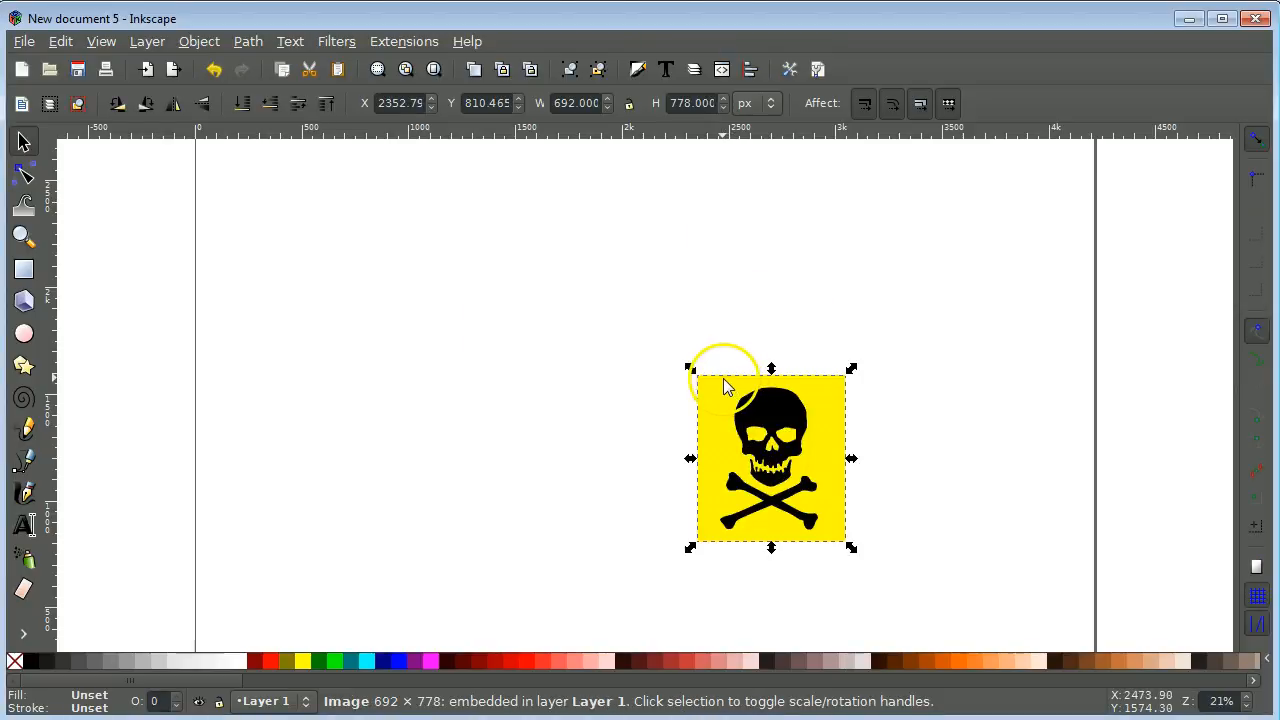
Step: Scale the skull image to about 1621 × 1823 px and move it left to X 305.8, Y 735.5
left_click_drag(690, 370, 447, 184)
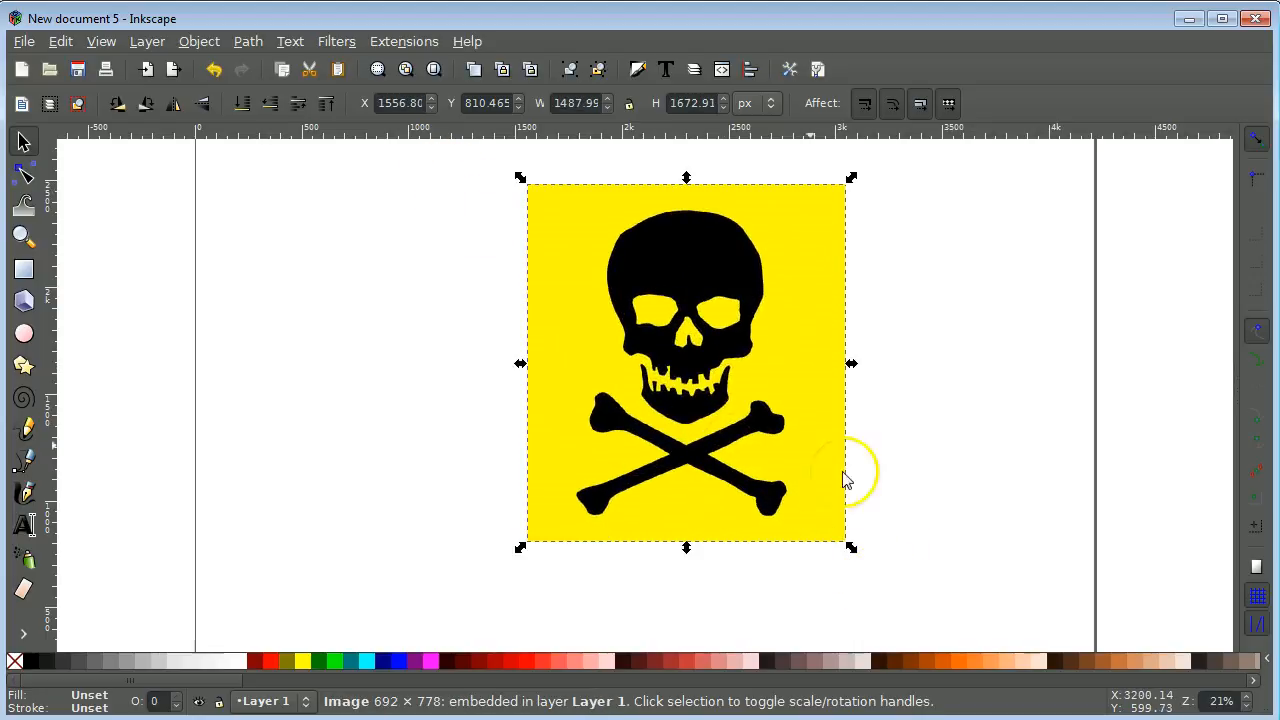
left_click_drag(856, 557, 918, 592)
left_click_drag(602, 373, 516, 364)
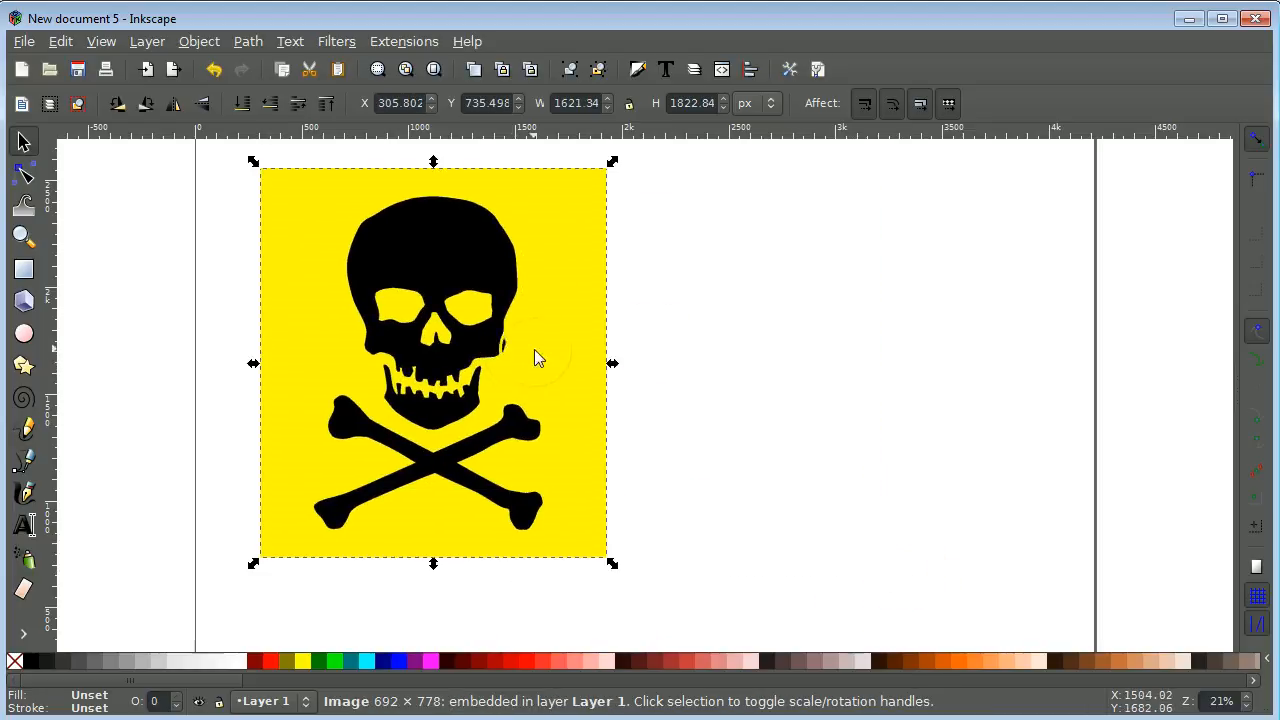
left_click(749, 320)
left_click(563, 316)
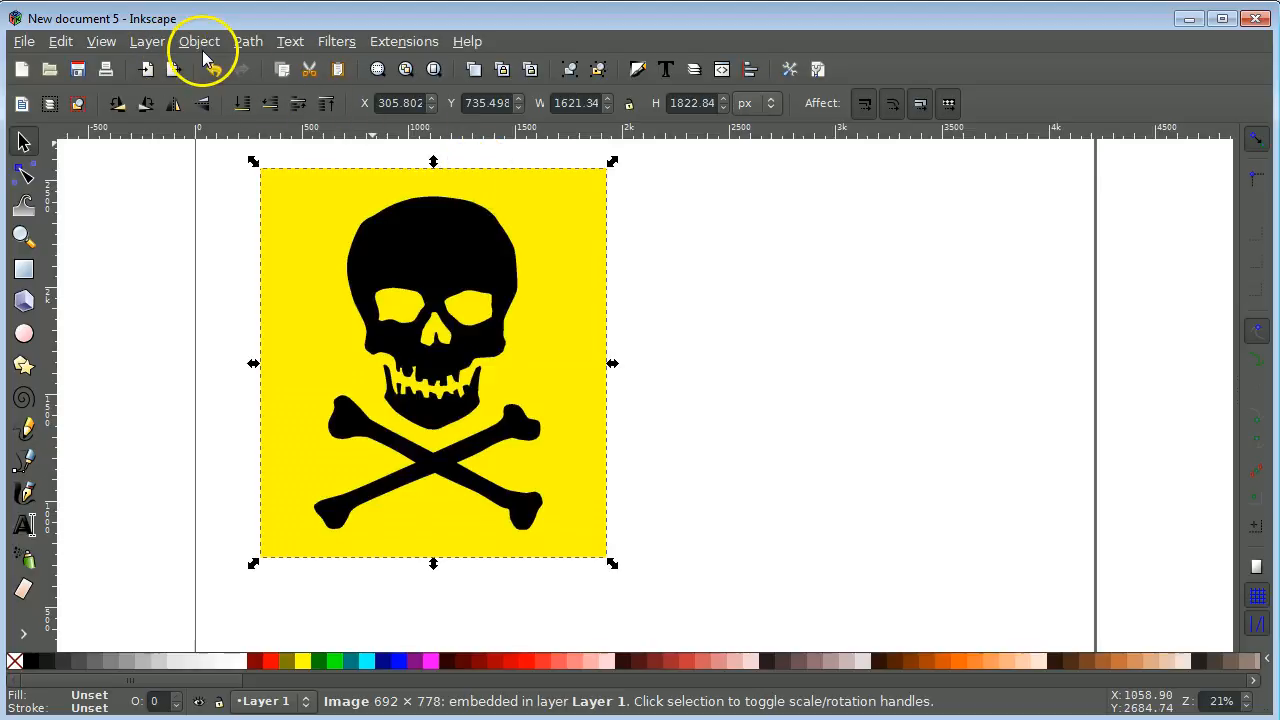
left_click(246, 44)
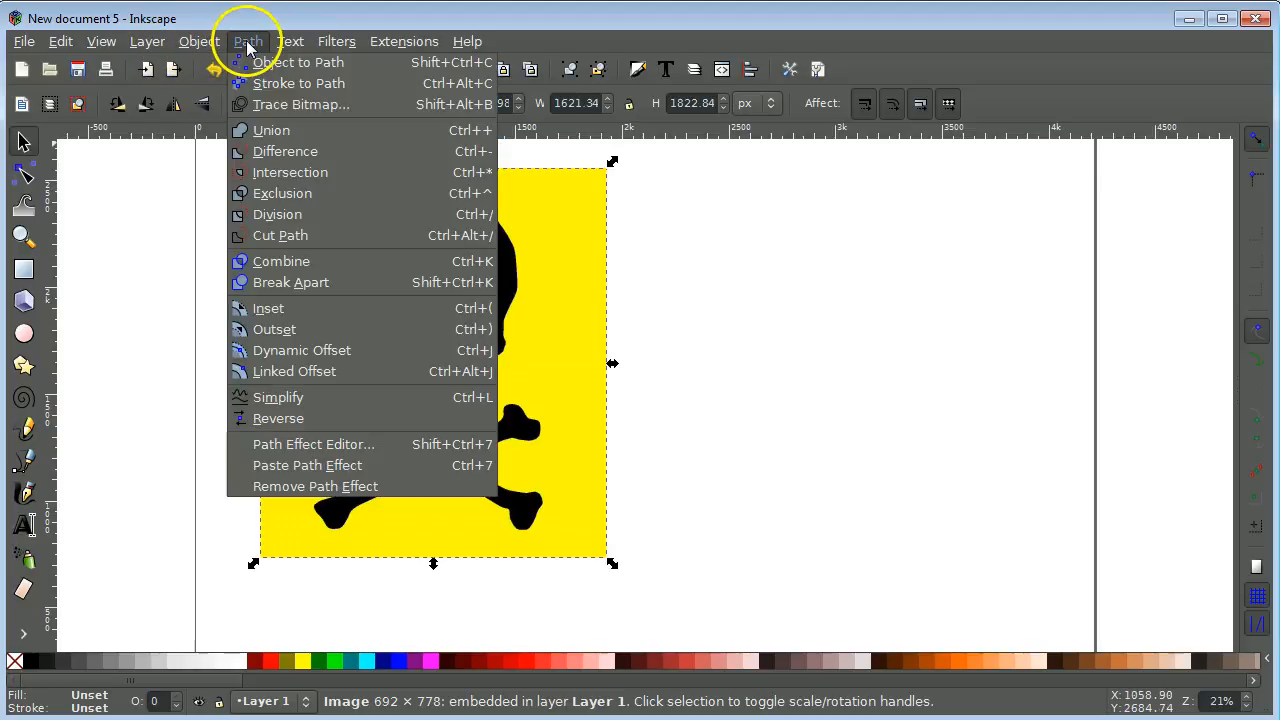
Step: Trace the skull bitmap at brightness cutoff 0.450 into a 255-node black path
left_click(287, 104)
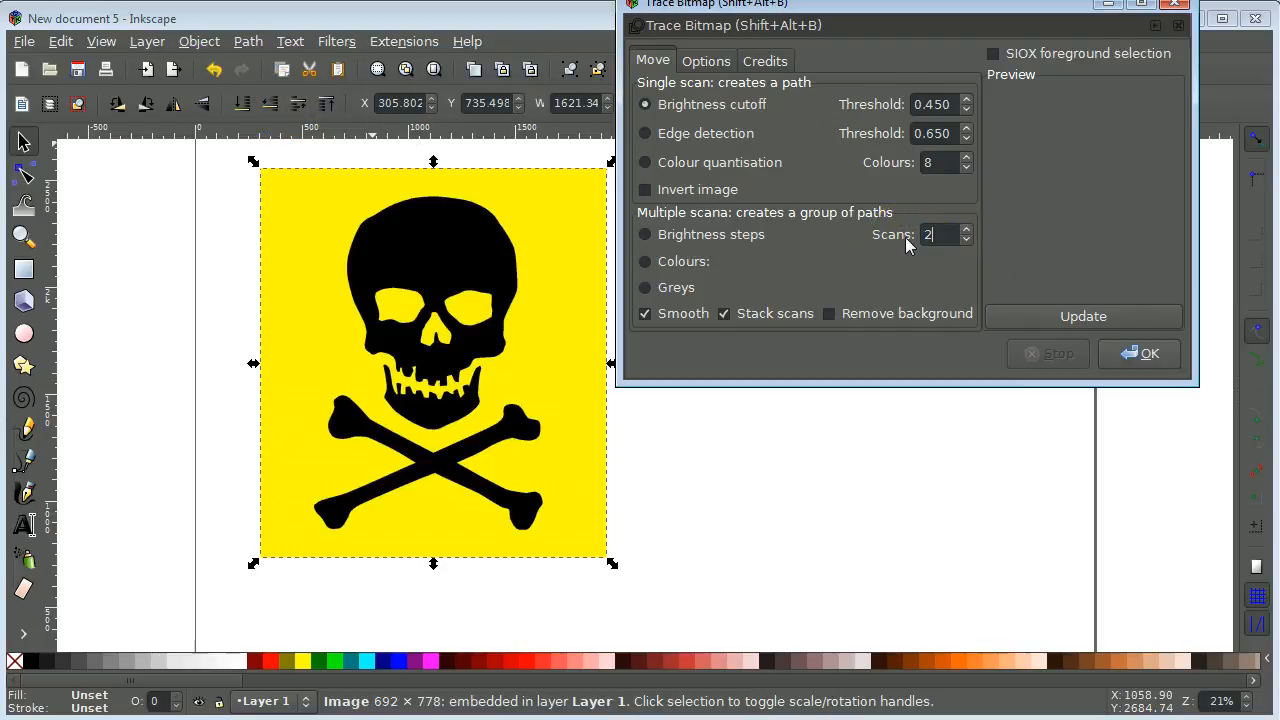
left_click(1067, 317)
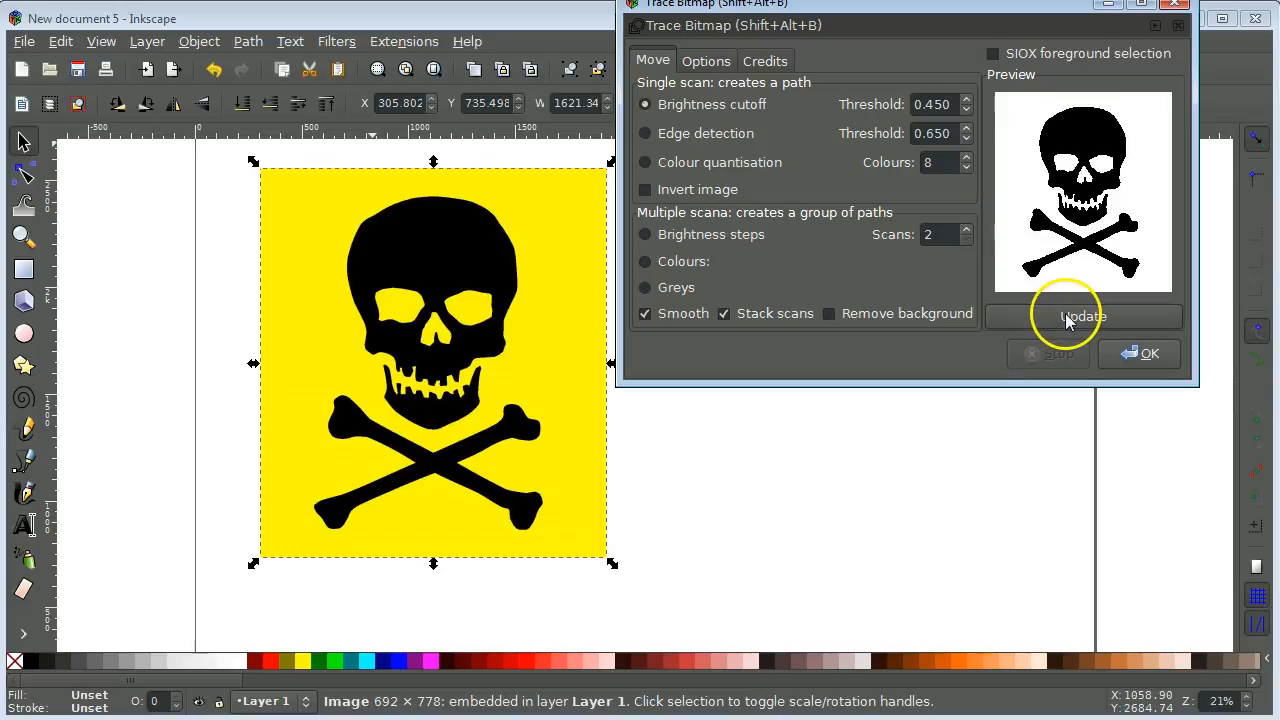
left_click(1132, 355)
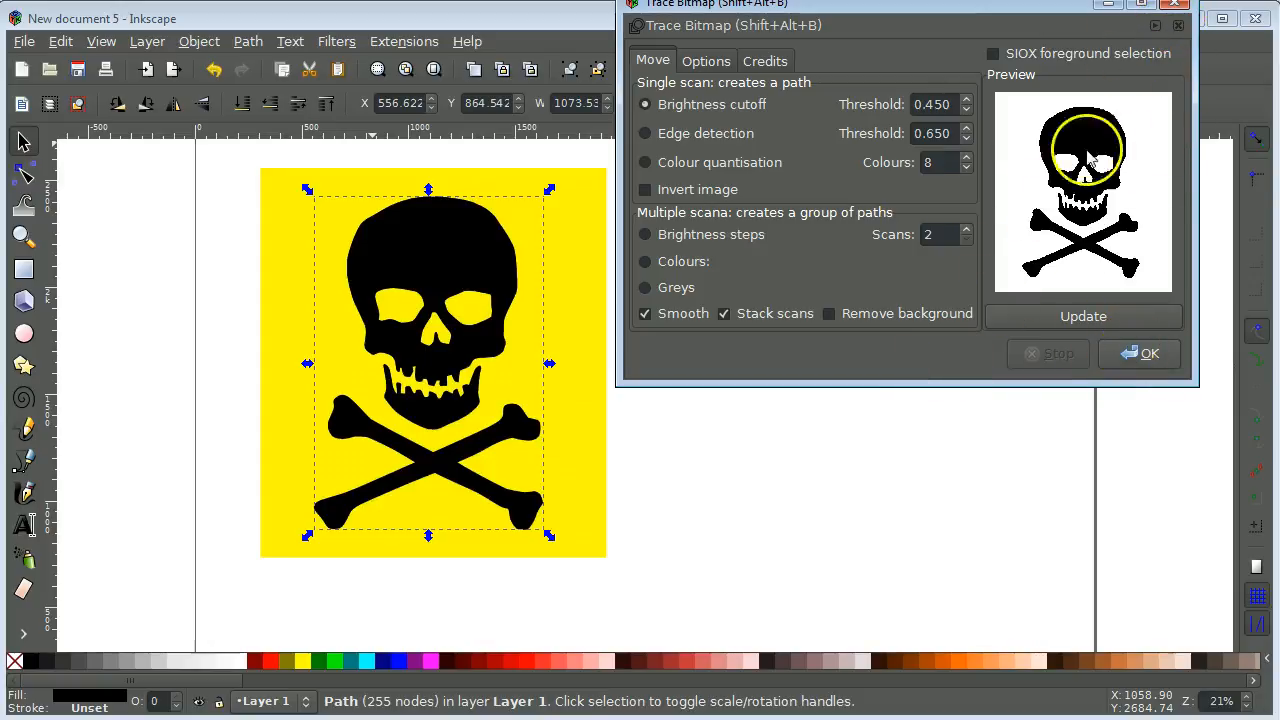
left_click(1178, 8)
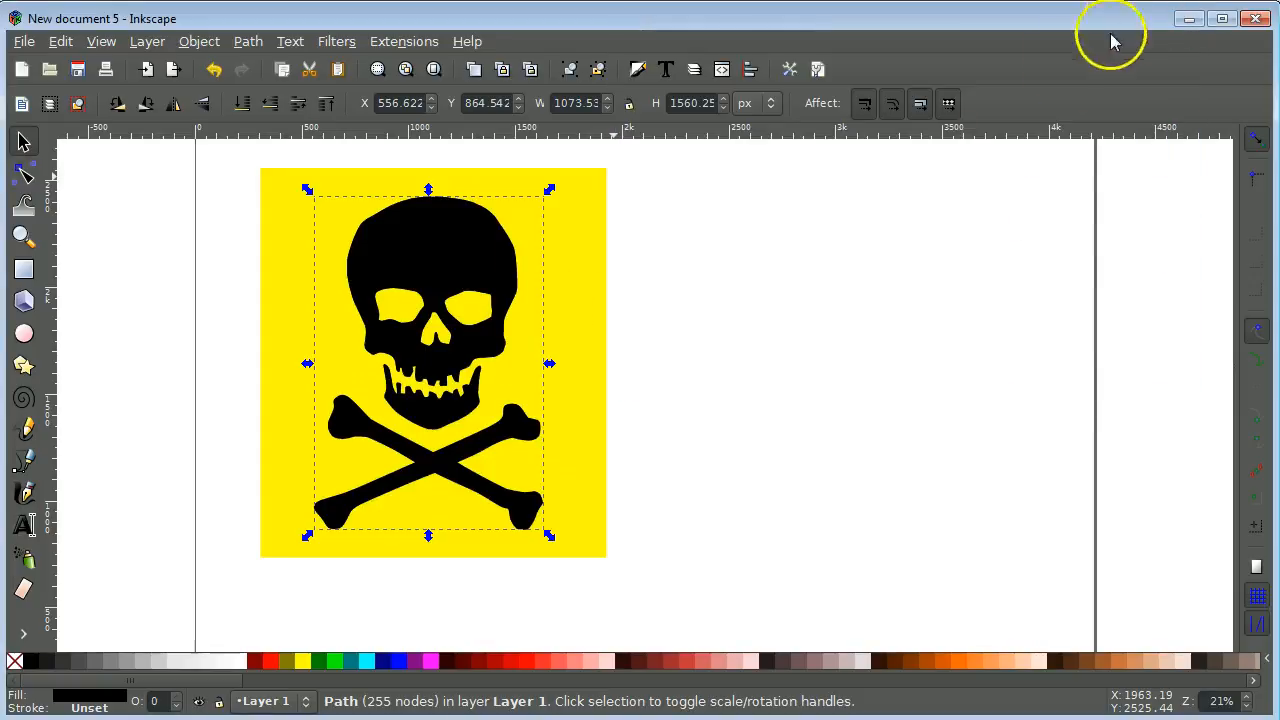
Step: Shift the traced path off the bitmap and select the yellow bitmap in wireframe outline view
mouse_move(483, 254)
left_mouse_down()
mouse_move(700, 289)
mouse_move(849, 272)
mouse_move(811, 272)
mouse_move(825, 244)
left_mouse_up()
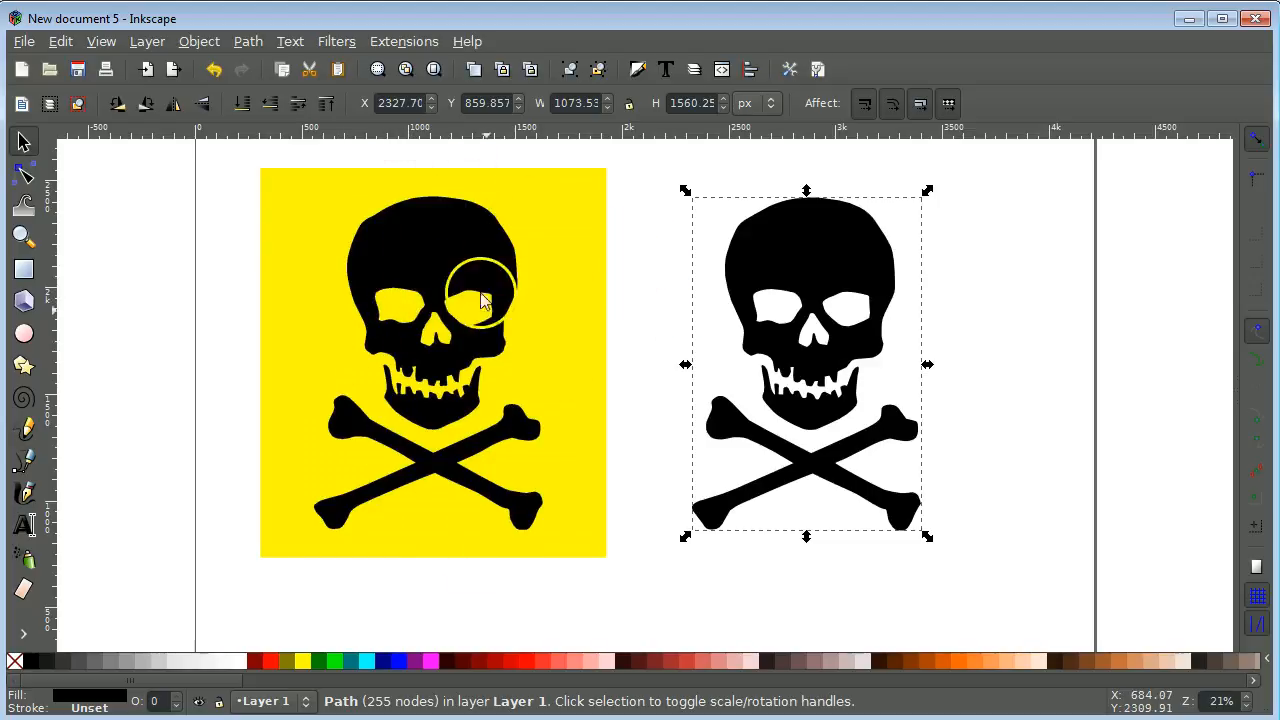
left_click(101, 41)
mouse_move(117, 88)
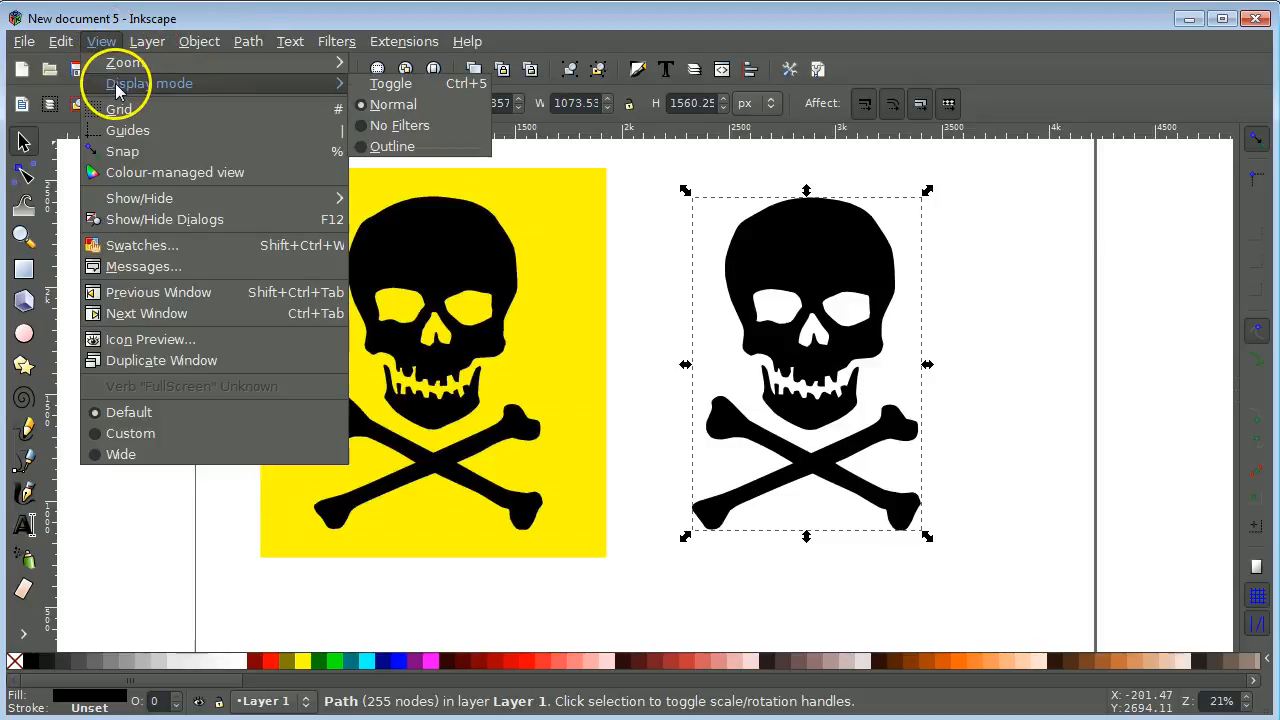
left_click(392, 147)
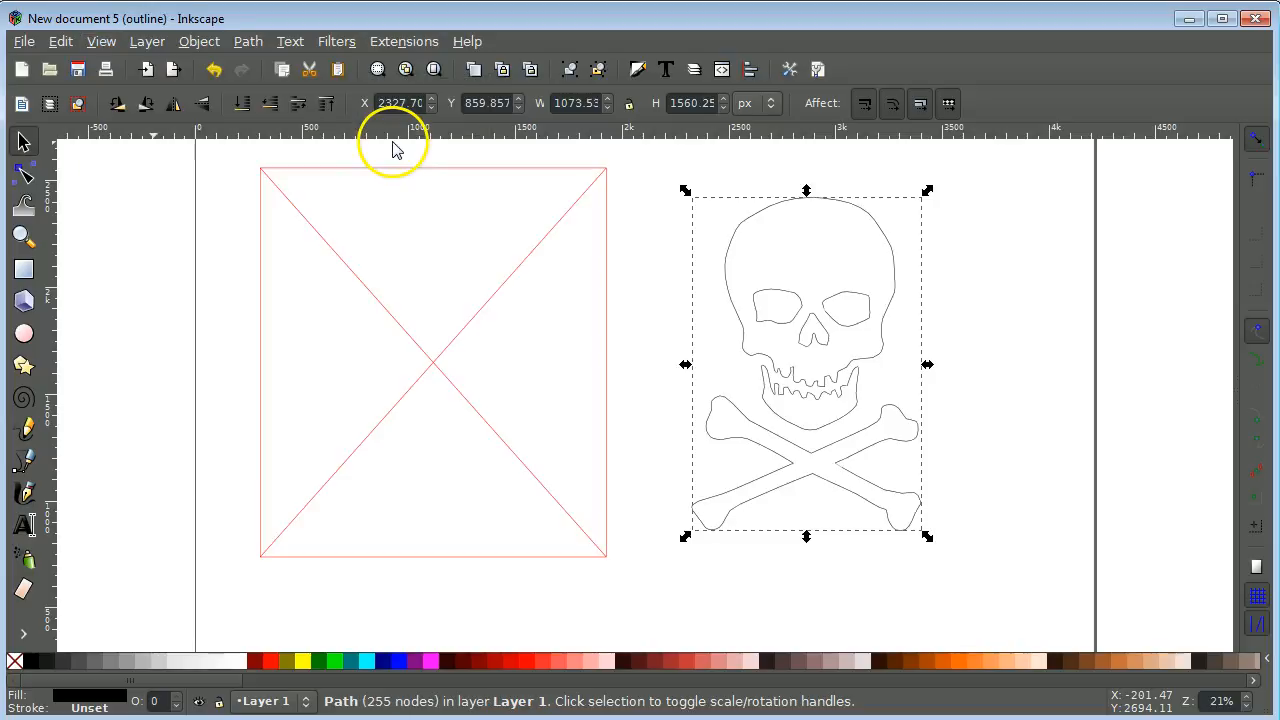
left_click(663, 206)
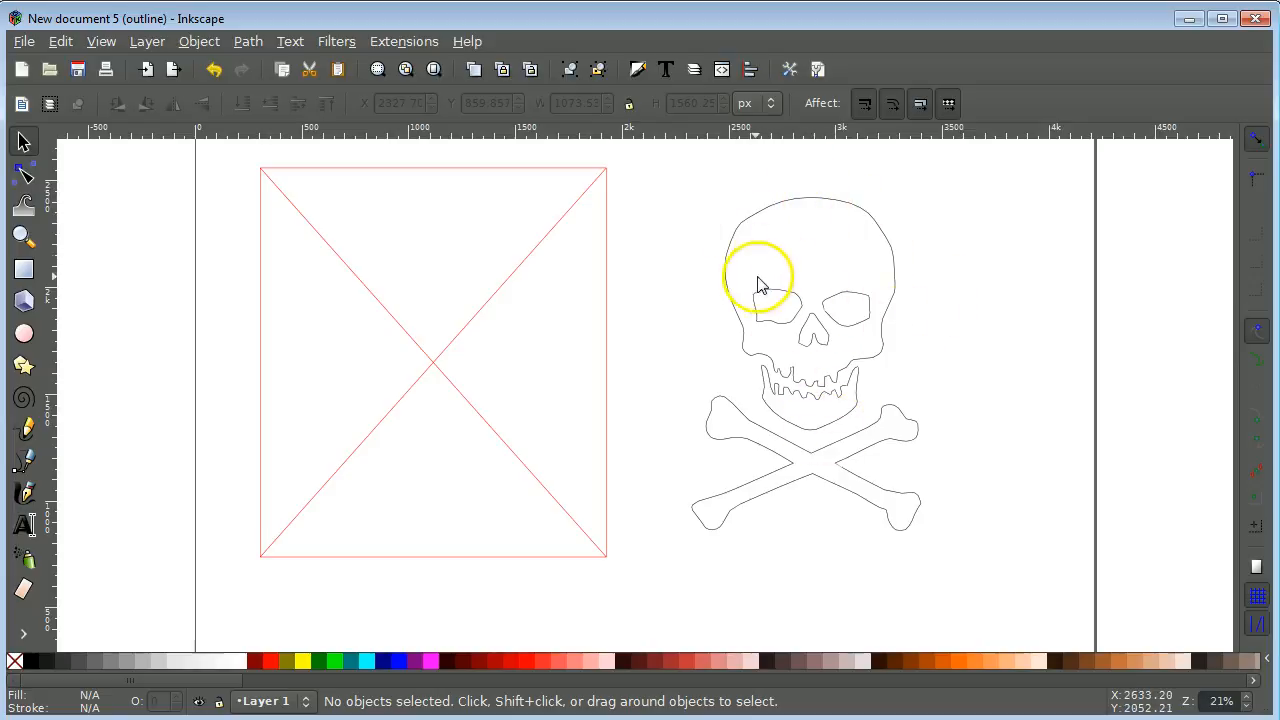
left_click(528, 177)
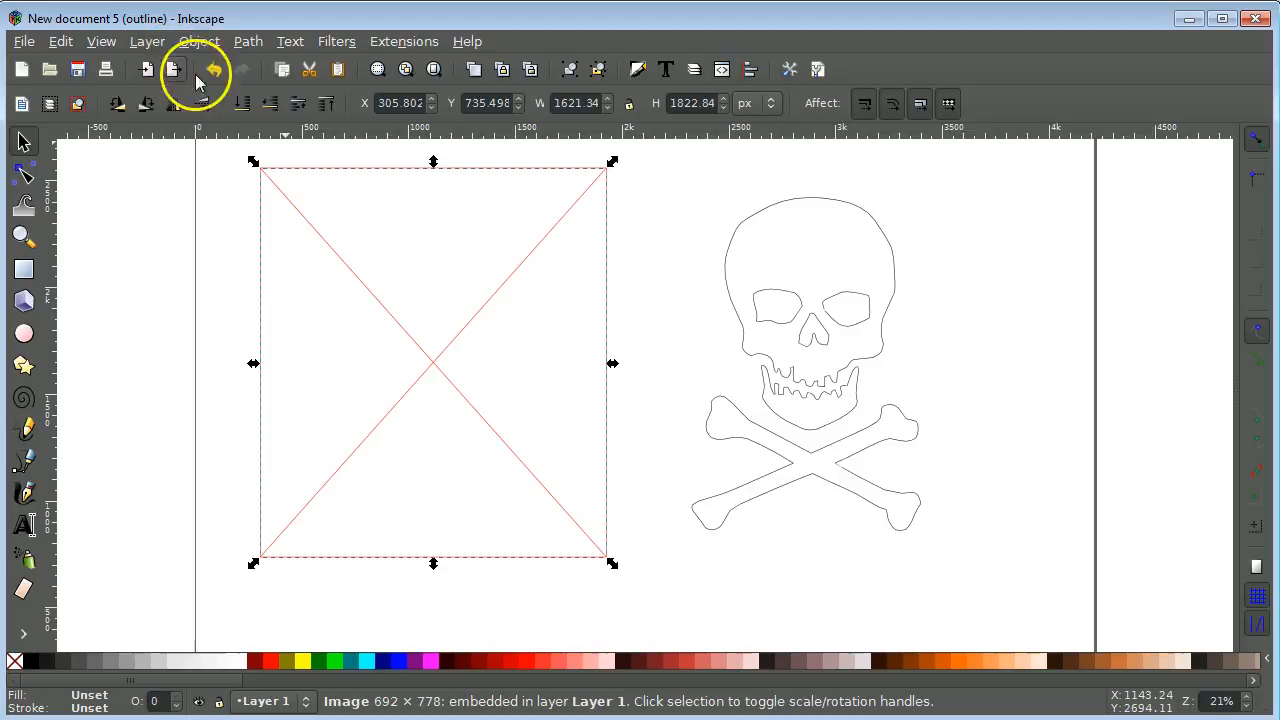
Step: Return to normal full-colour display and delete the original yellow skull image
left_click(101, 41)
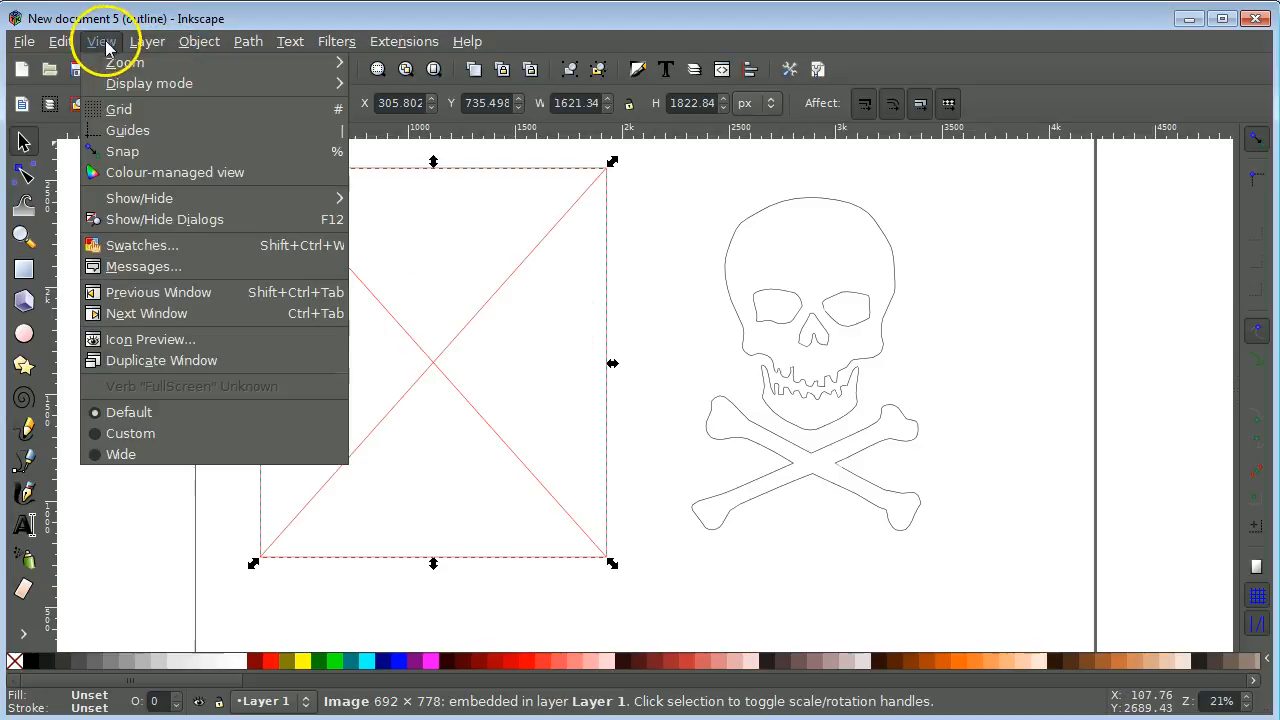
mouse_move(114, 205)
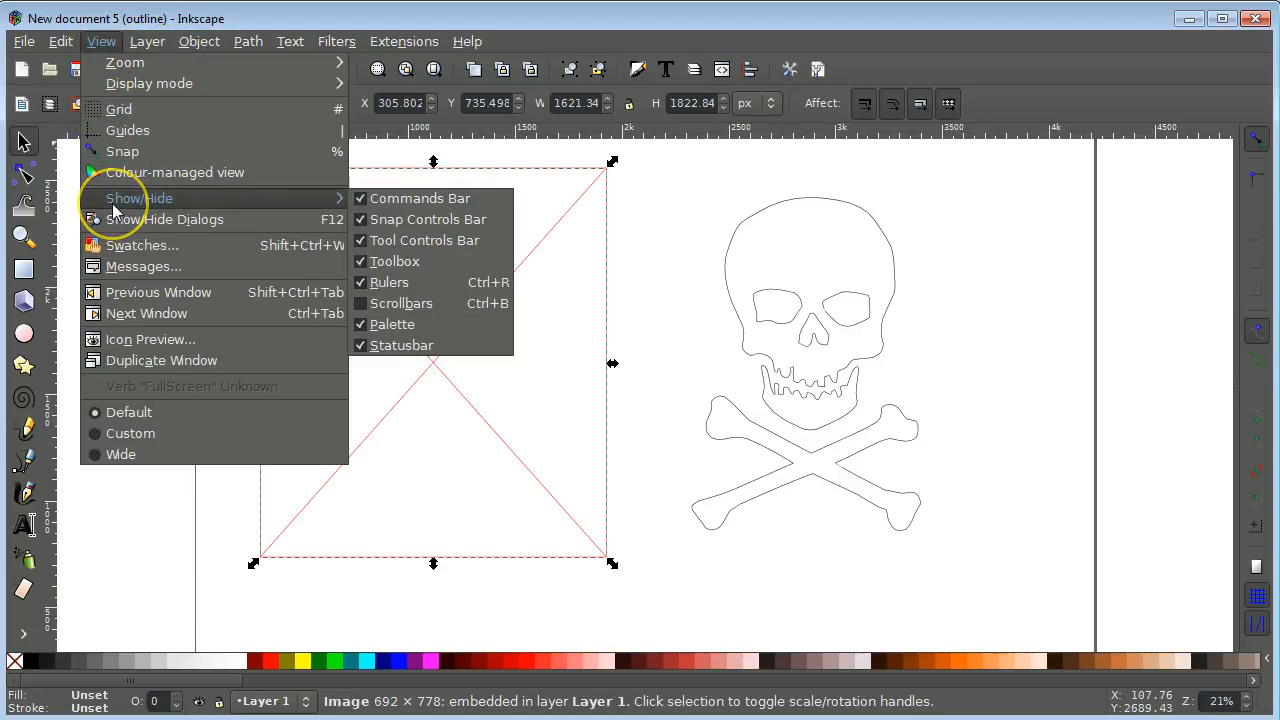
mouse_move(160, 85)
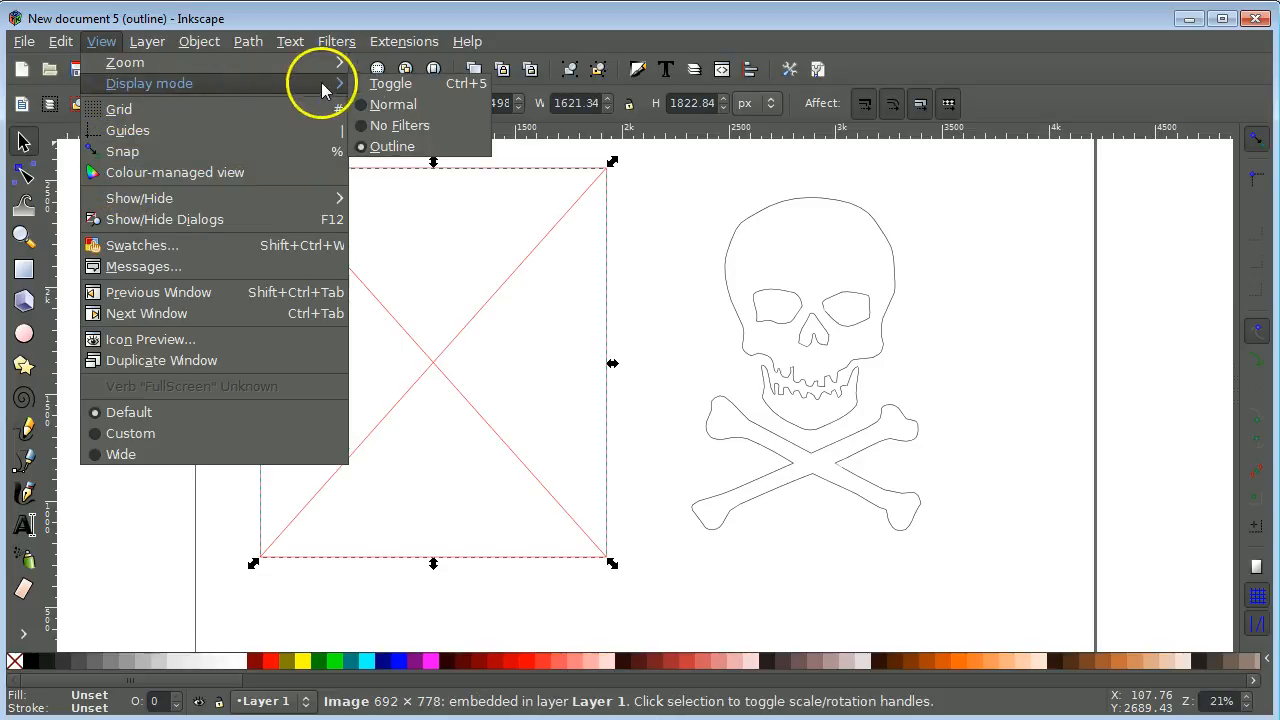
left_click(386, 106)
left_click(680, 230)
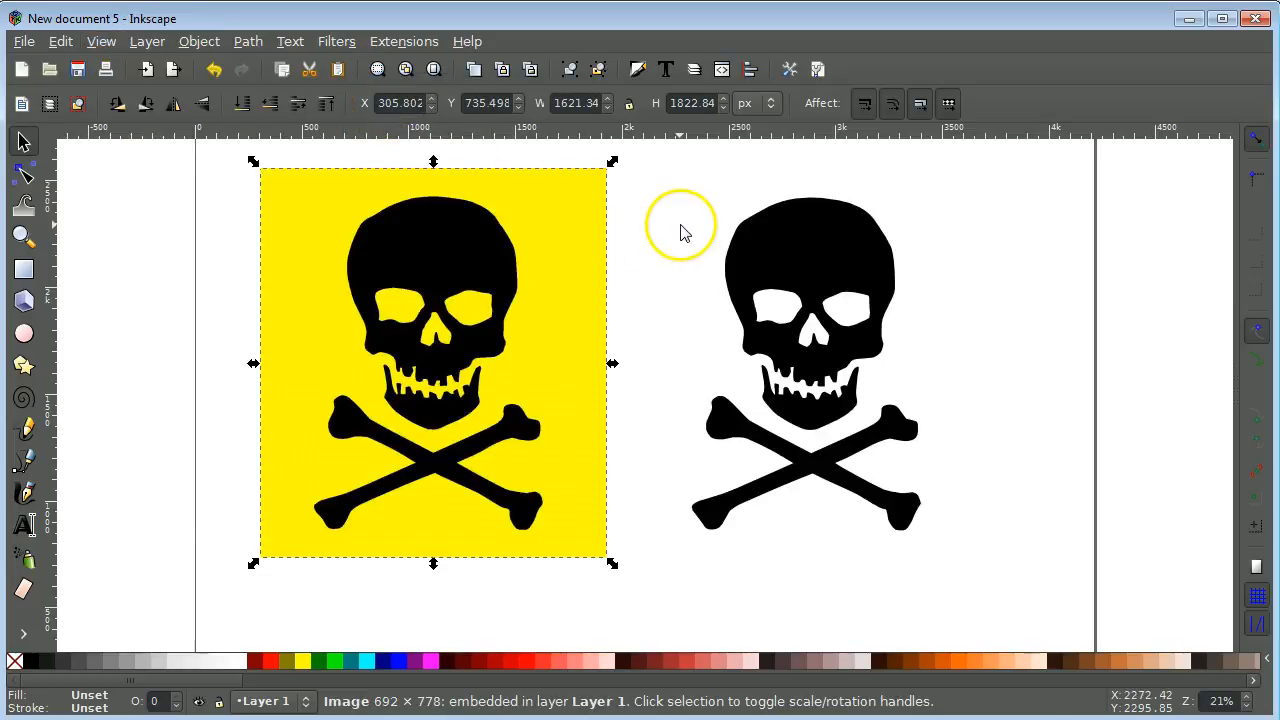
left_click(577, 234)
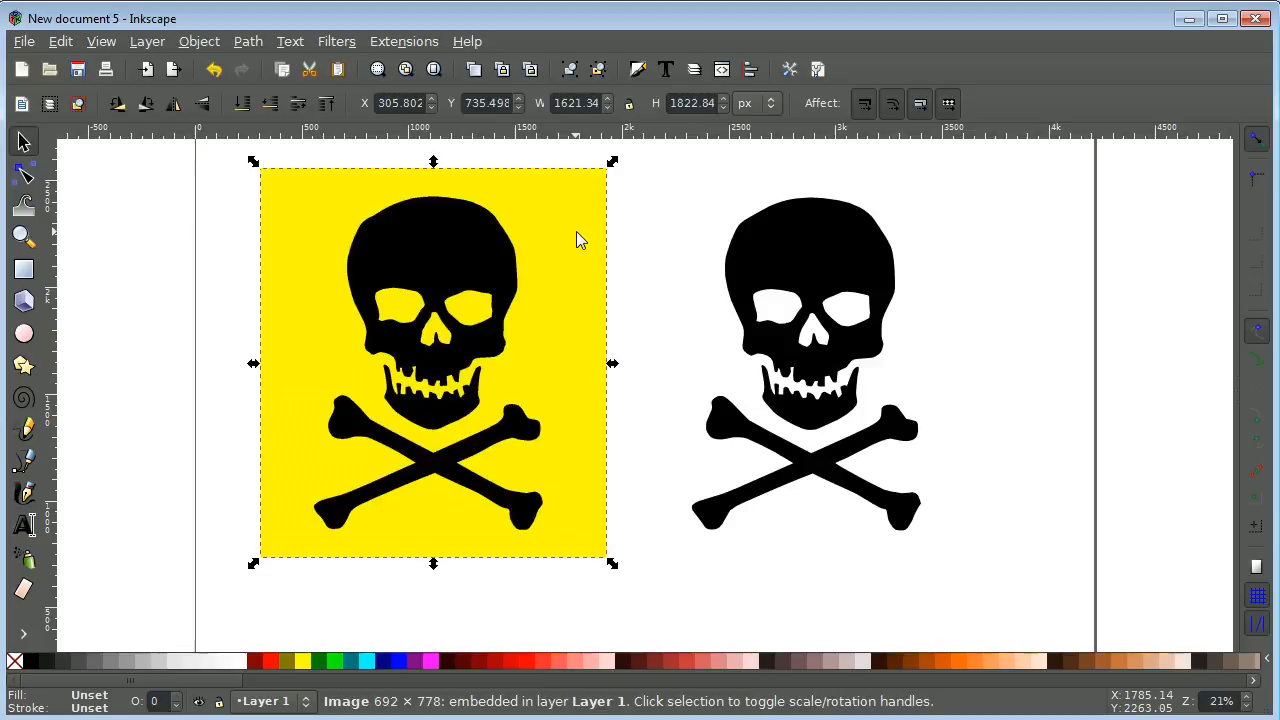
key("Delete")
Step: Move the black traced skull path toward the page centre, at X 1685.80
left_click(790, 248)
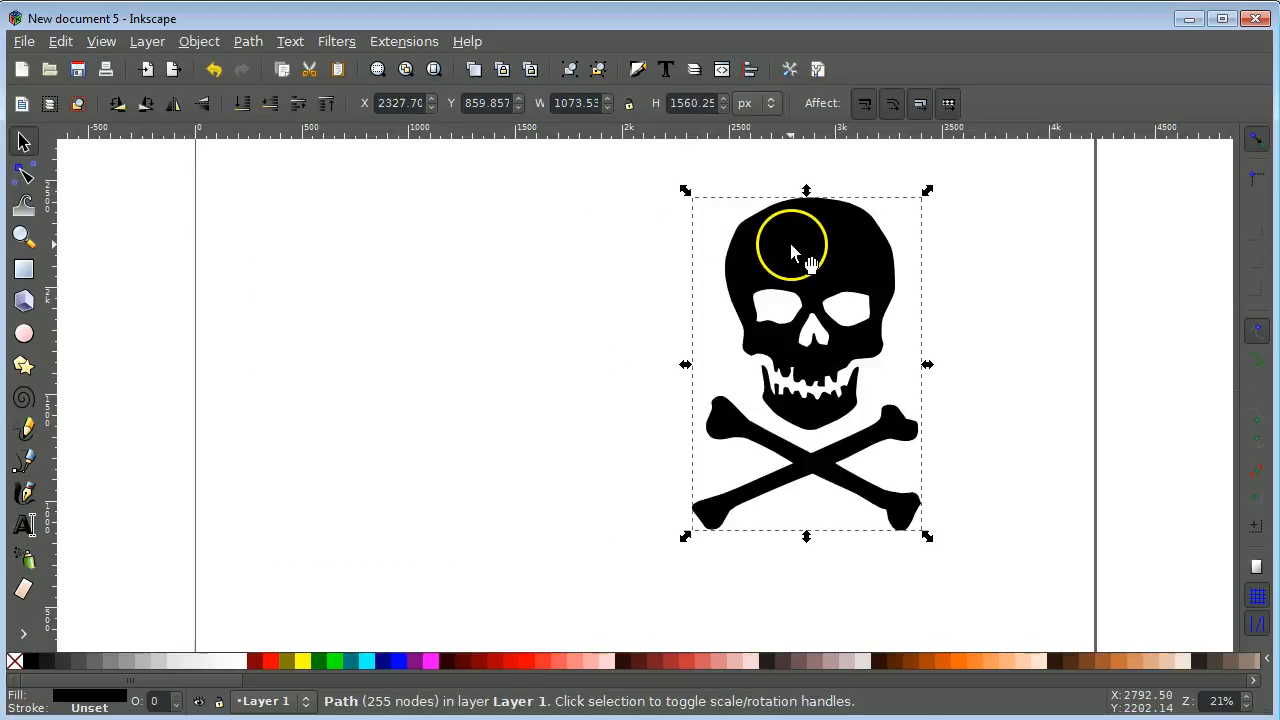
left_click_drag(790, 248, 651, 251)
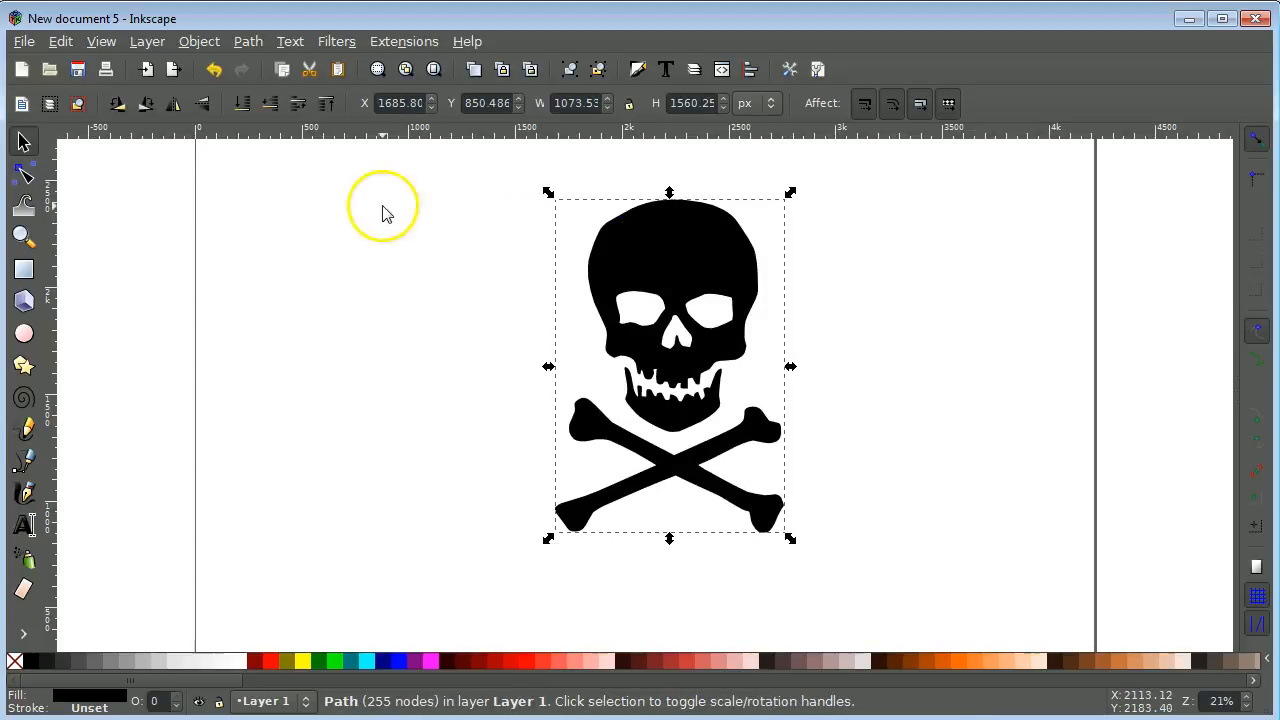
left_click(24, 42)
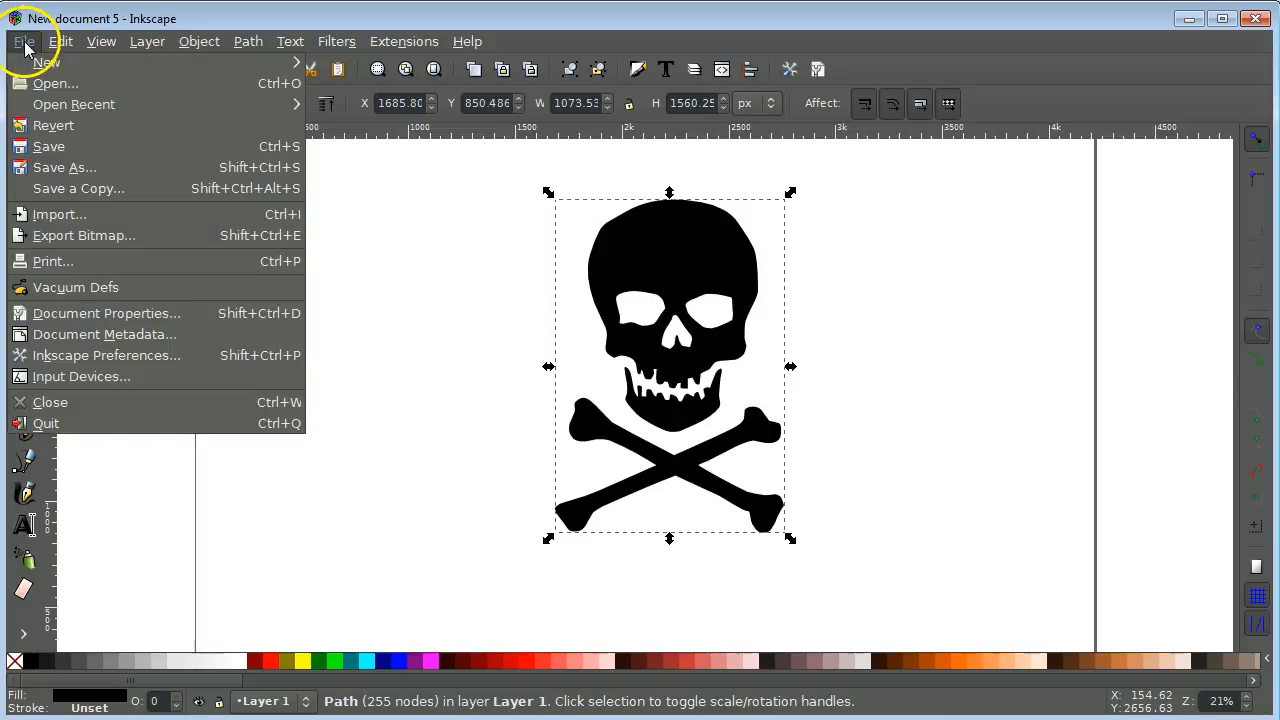
Step: Save the drawing as Enhanced Metafile skull-n-cross-bones.emf in the 1-Temp-Images folder
left_click(49, 150)
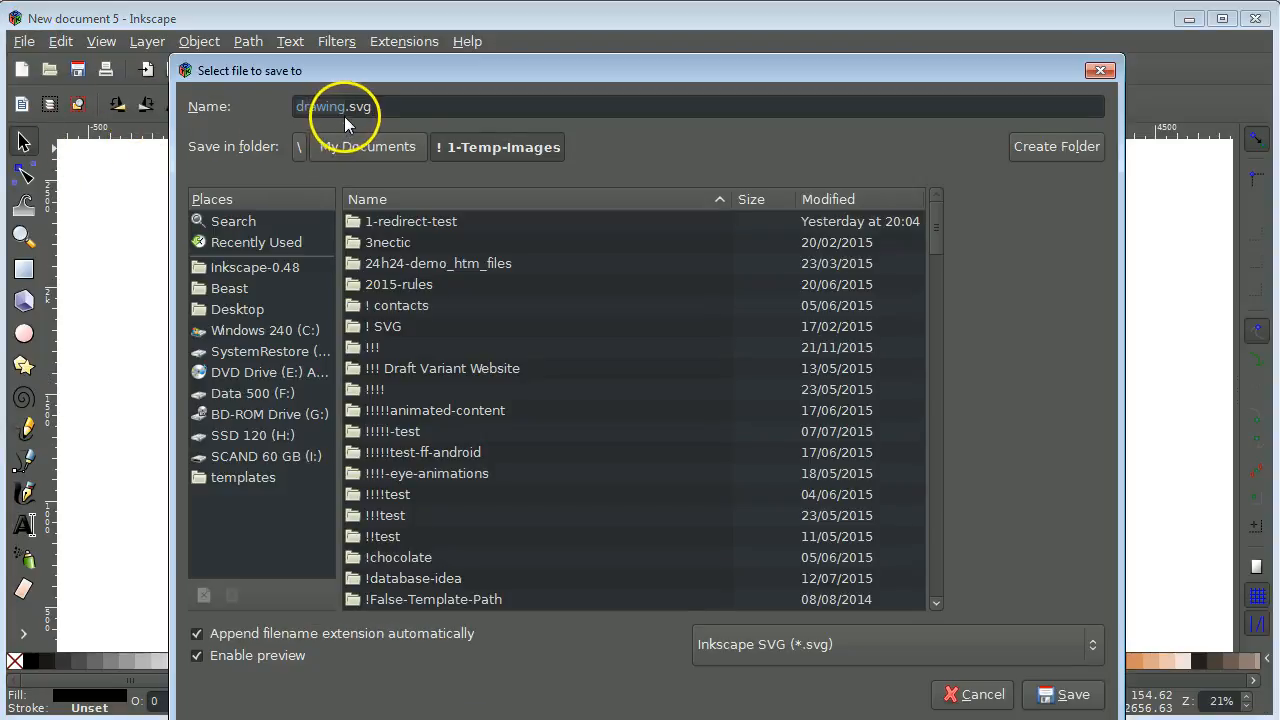
left_click_drag(346, 110, 285, 113)
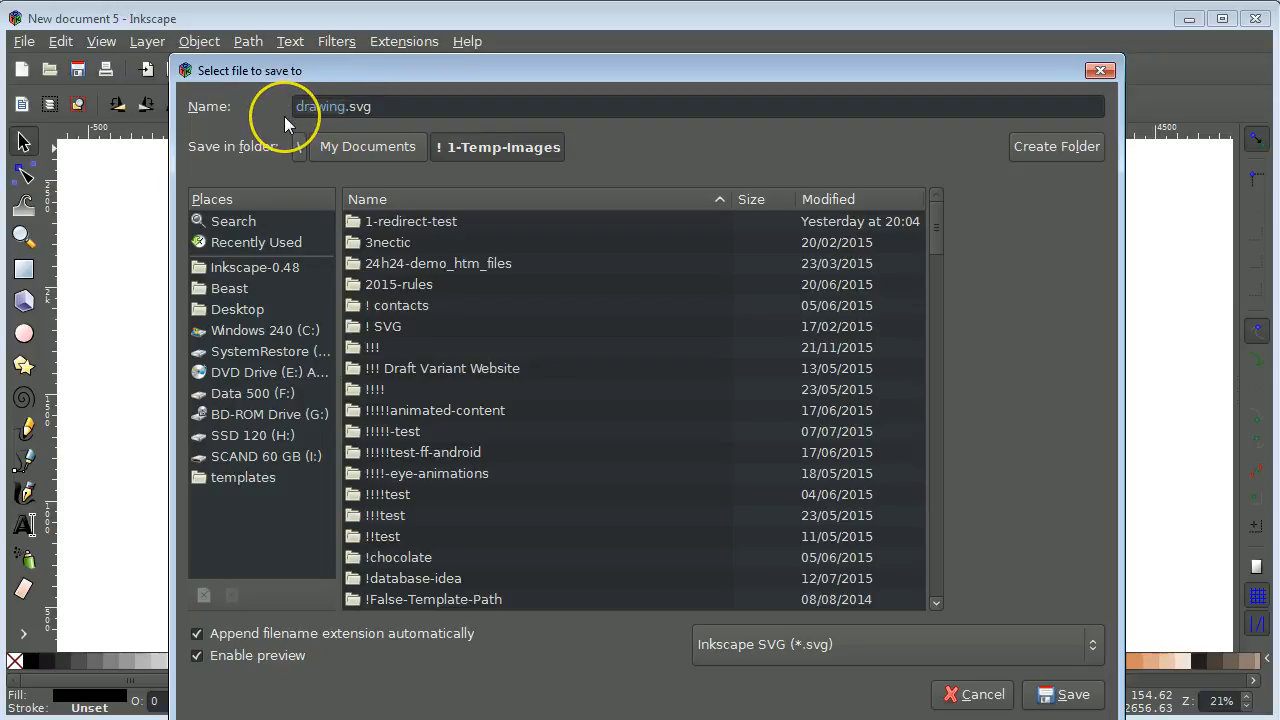
type("skul")
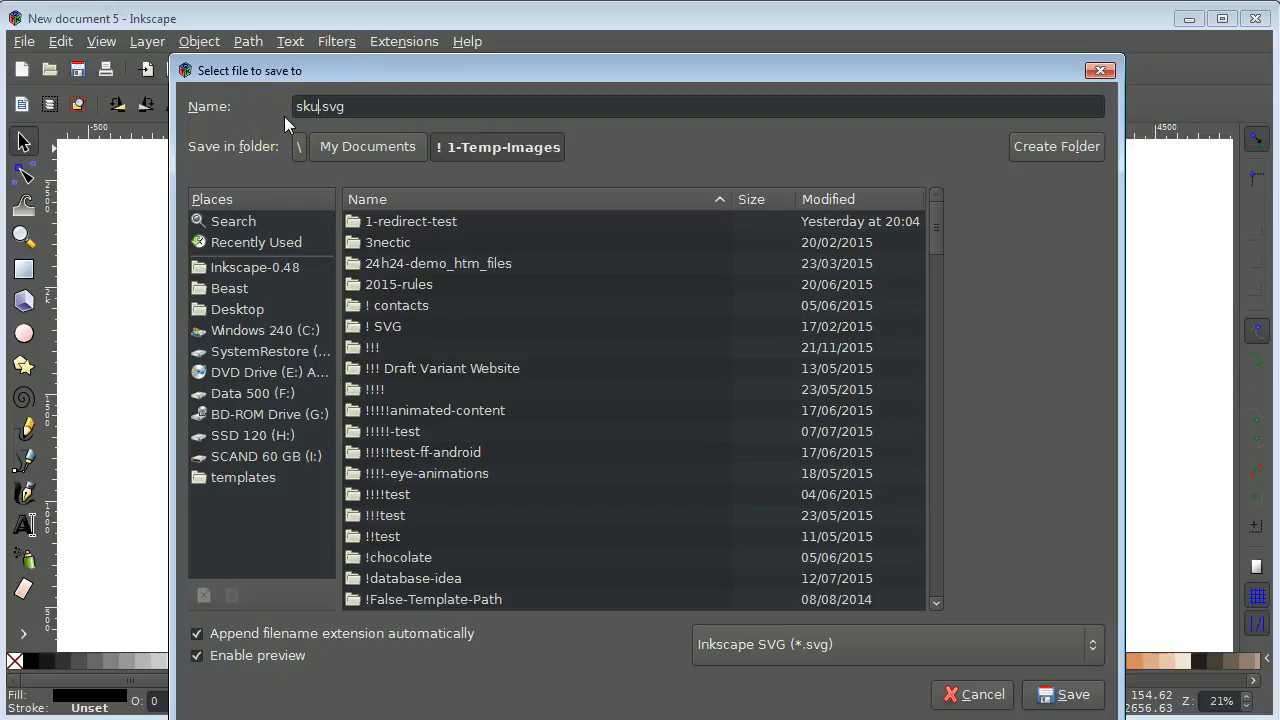
type("l-n-cross-bones")
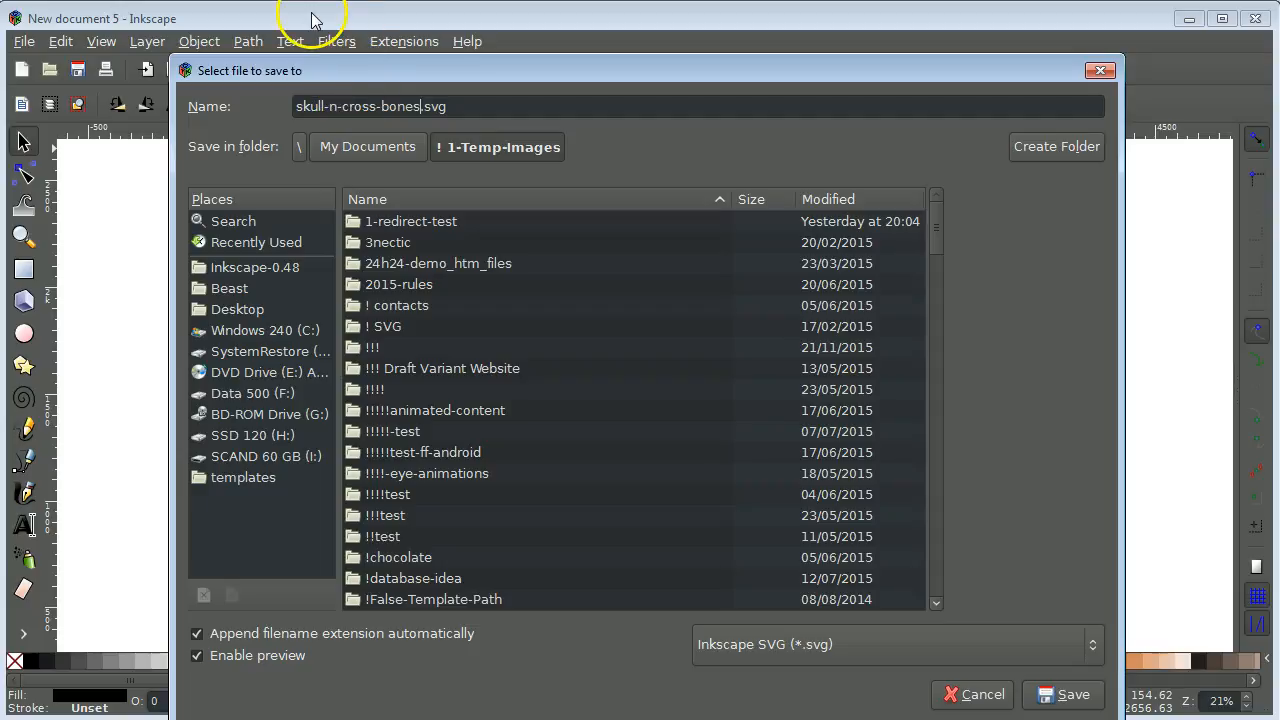
left_click(1096, 645)
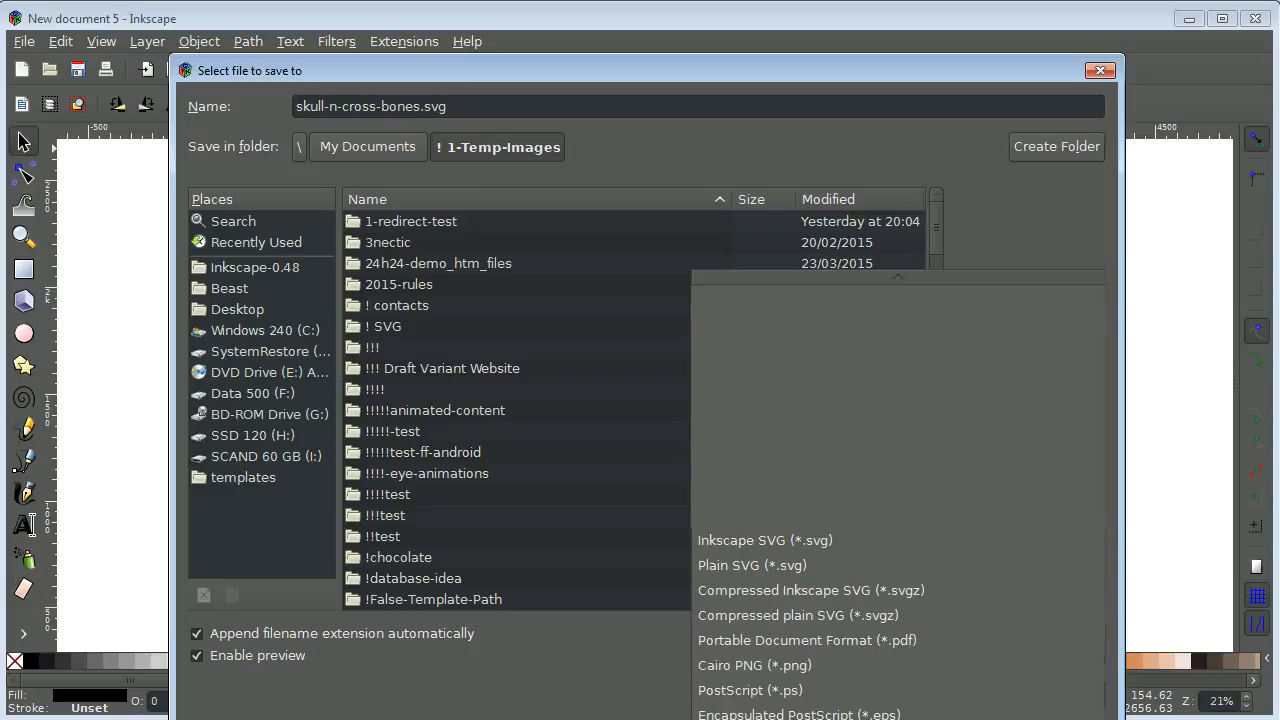
left_click(829, 700)
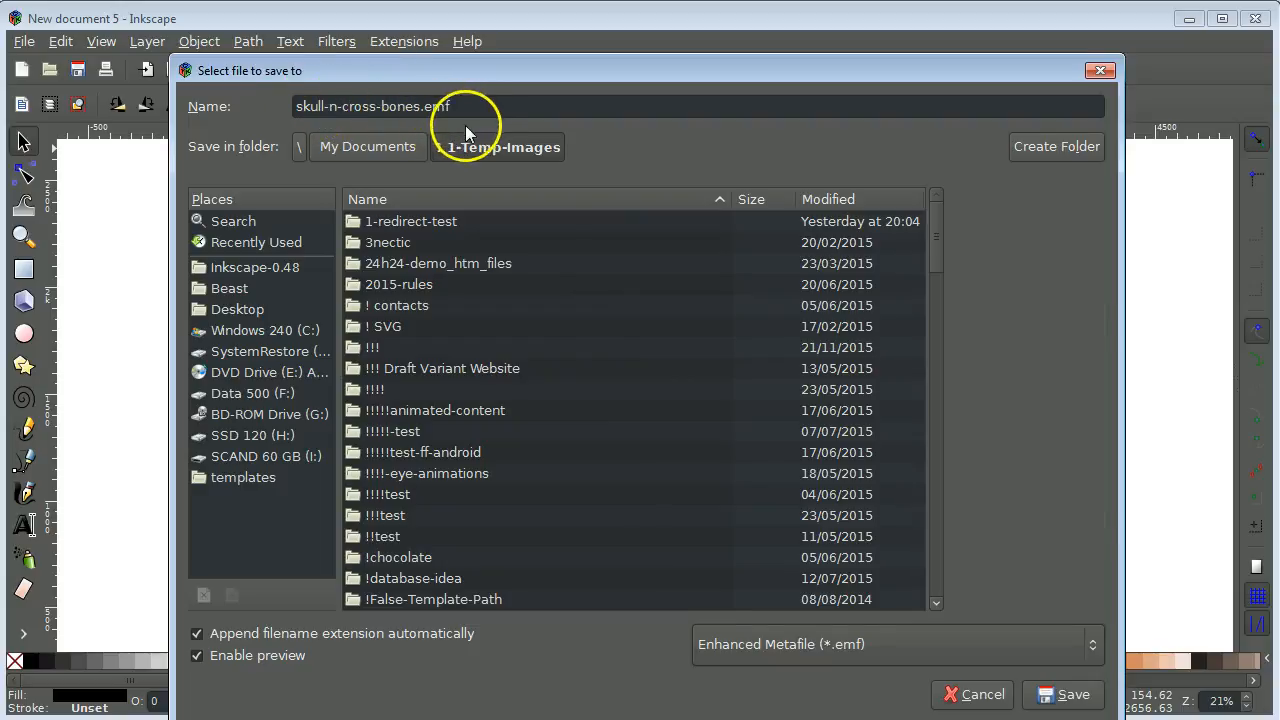
left_click(1064, 704)
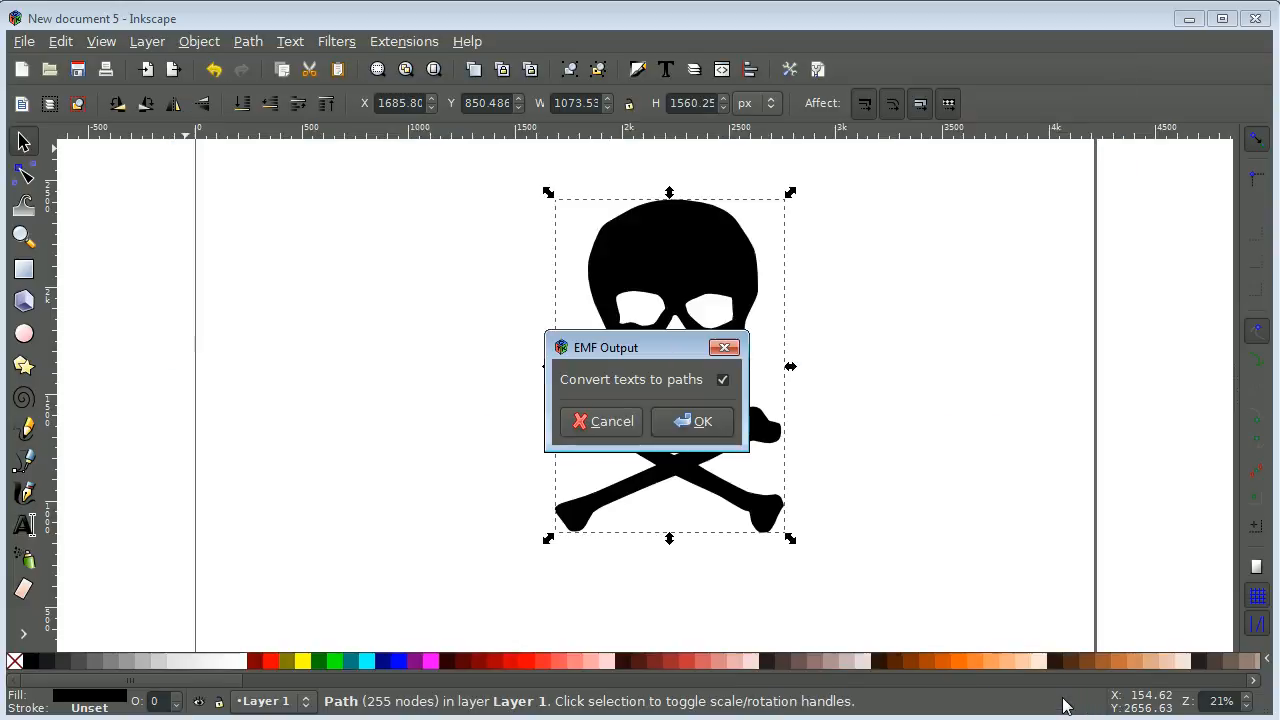
left_click(712, 428)
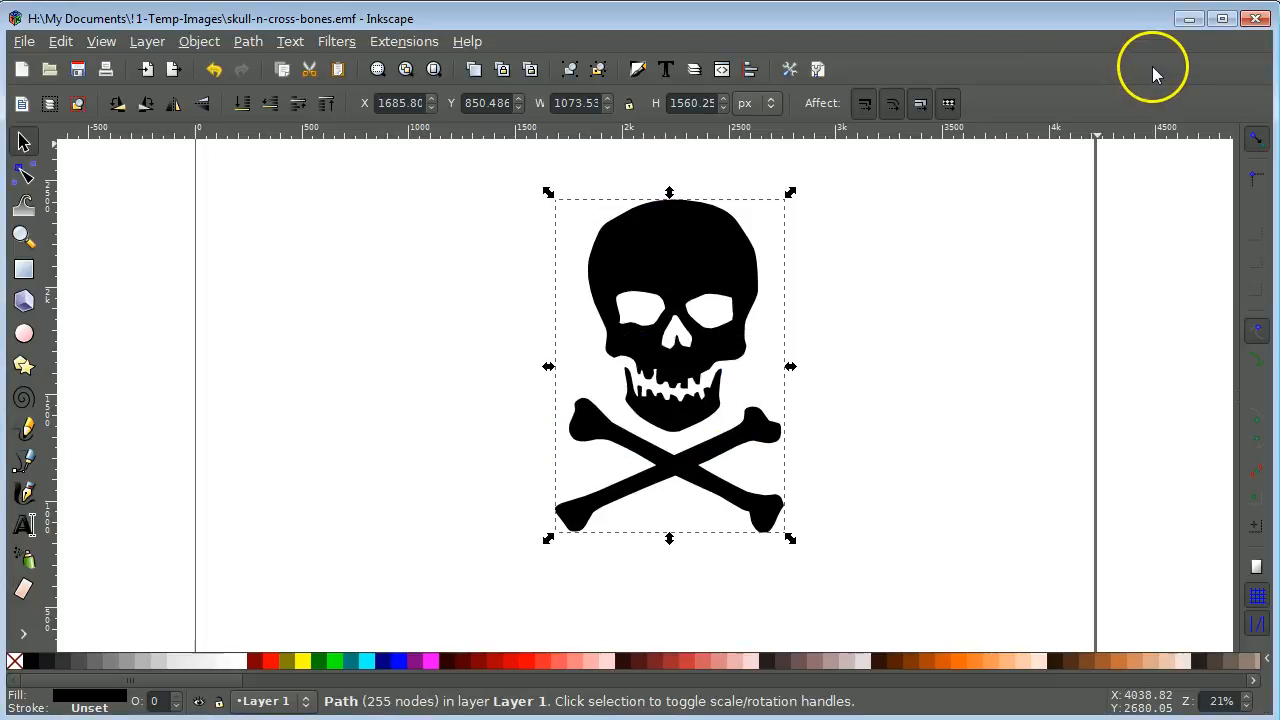
Step: Drag skull-n-cross-bones.emf from Everything into Xara 3D Maker as a light-blue extruded shape
left_click(1191, 21)
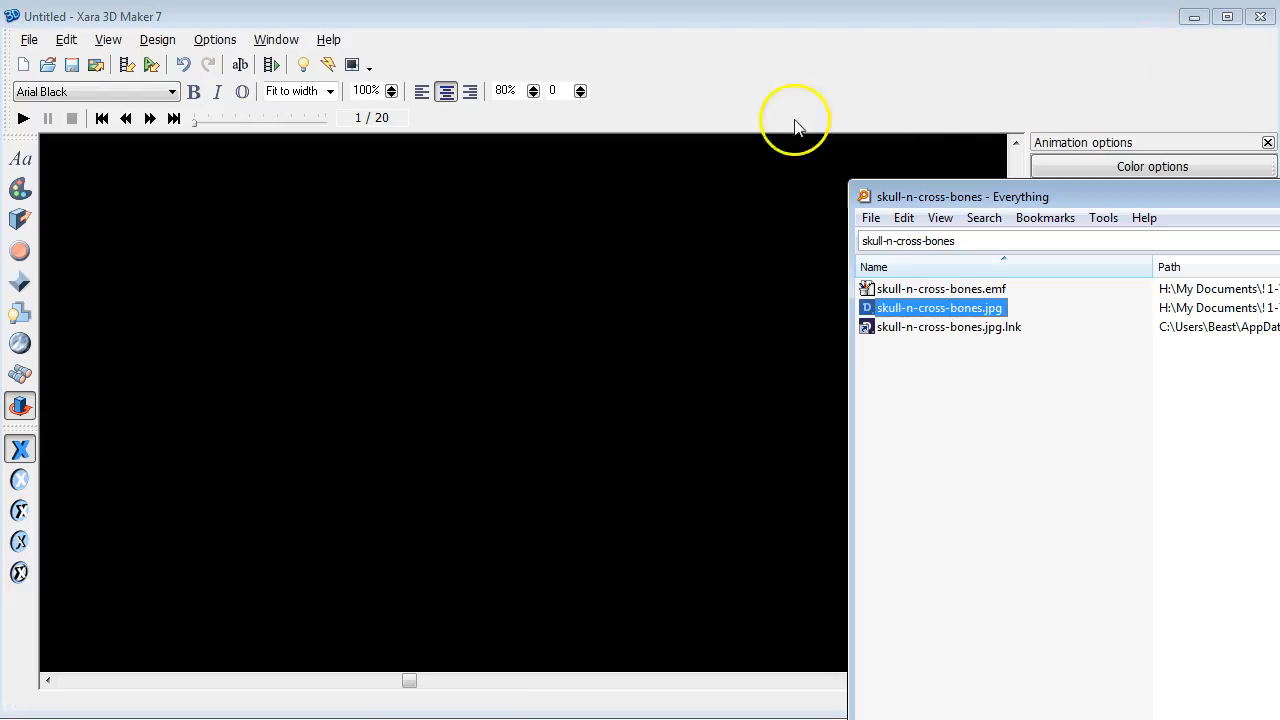
left_click(463, 17)
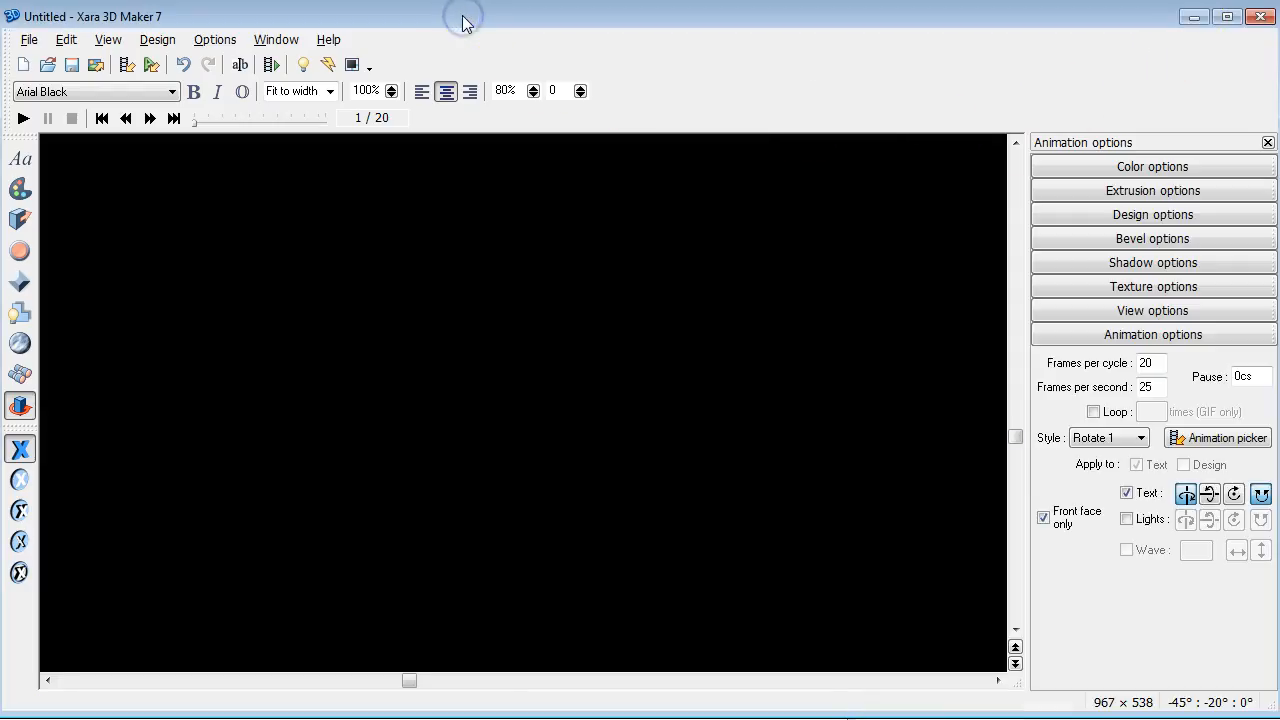
left_click(1204, 718)
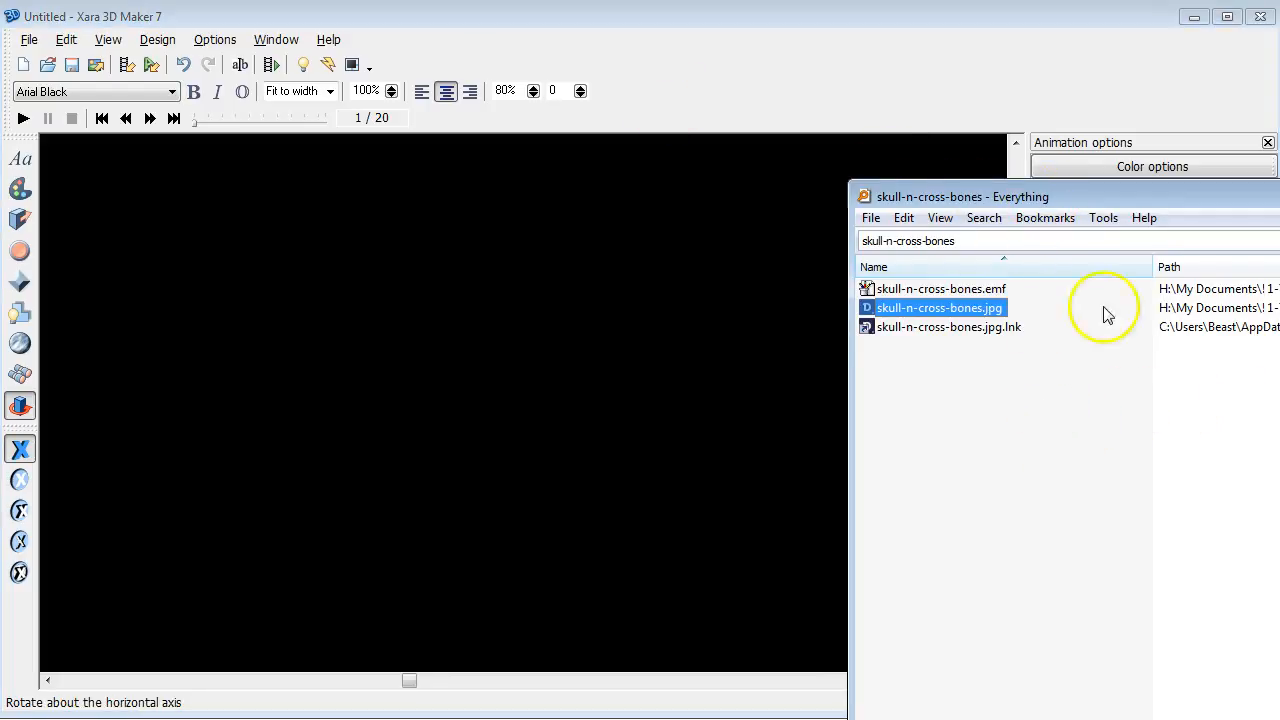
left_click(966, 290)
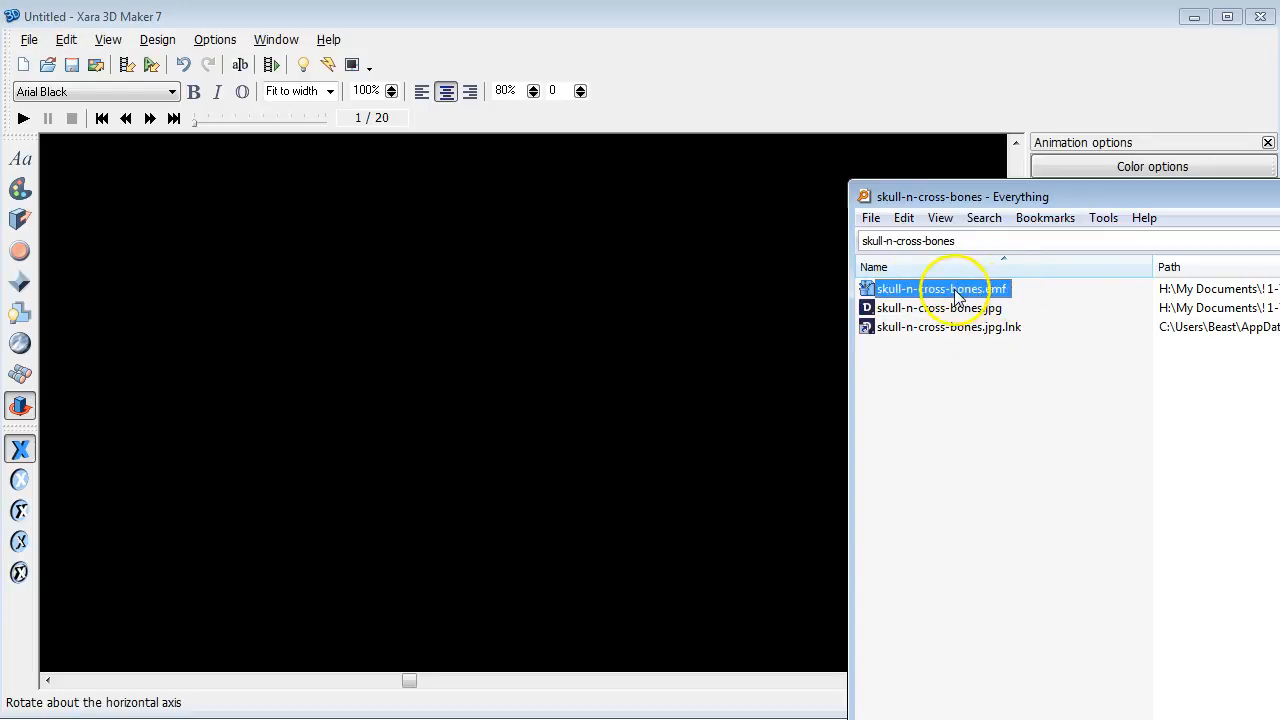
left_click_drag(958, 296, 598, 11)
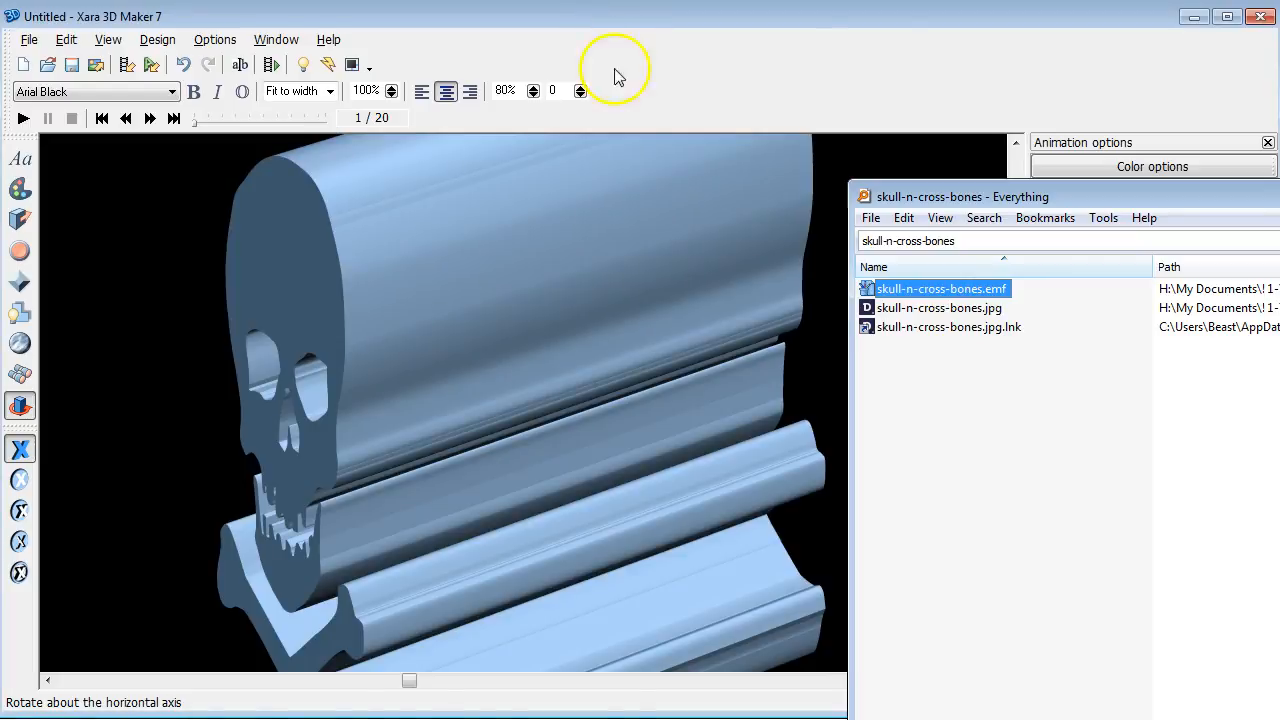
Step: Rotate the extruded skull toward a face-on view
left_click_drag(749, 234, 771, 217)
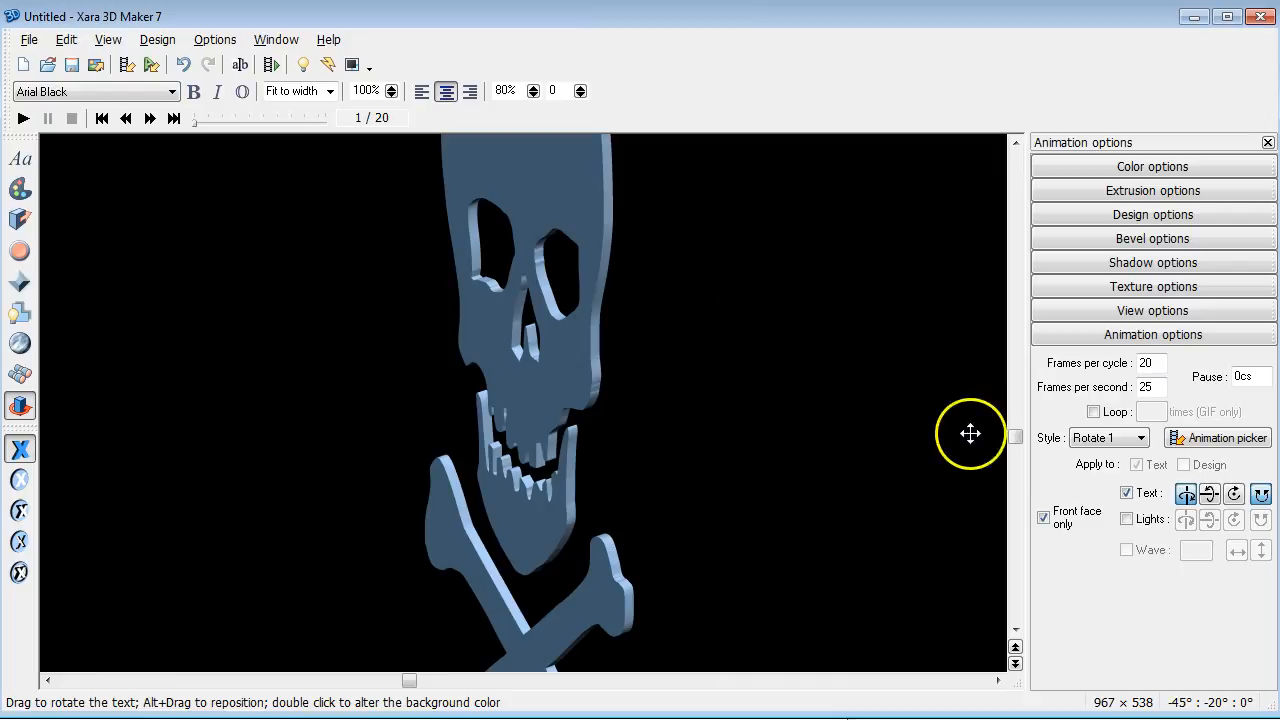
left_click_drag(1018, 447, 1014, 433)
left_click_drag(543, 408, 605, 392)
Step: Set the skull size to 288pt and fine-tune its tilt to -13°, -11.3°
left_click(329, 91)
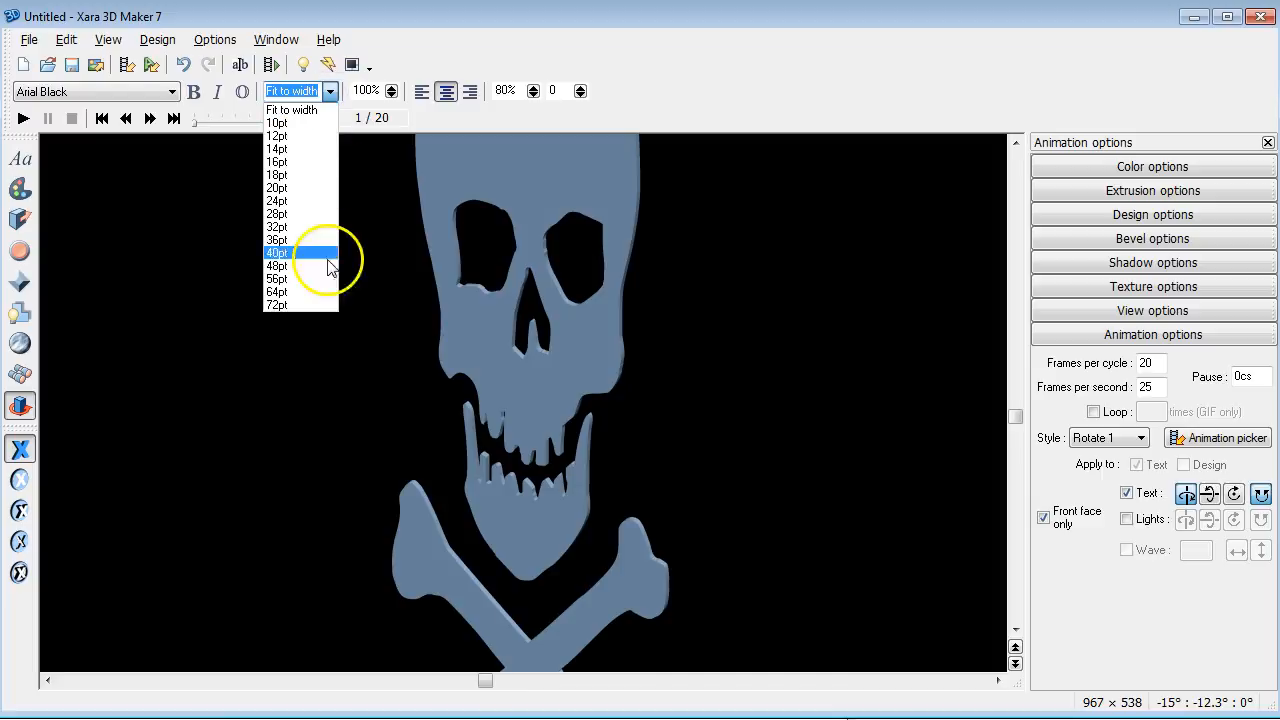
left_click(316, 304)
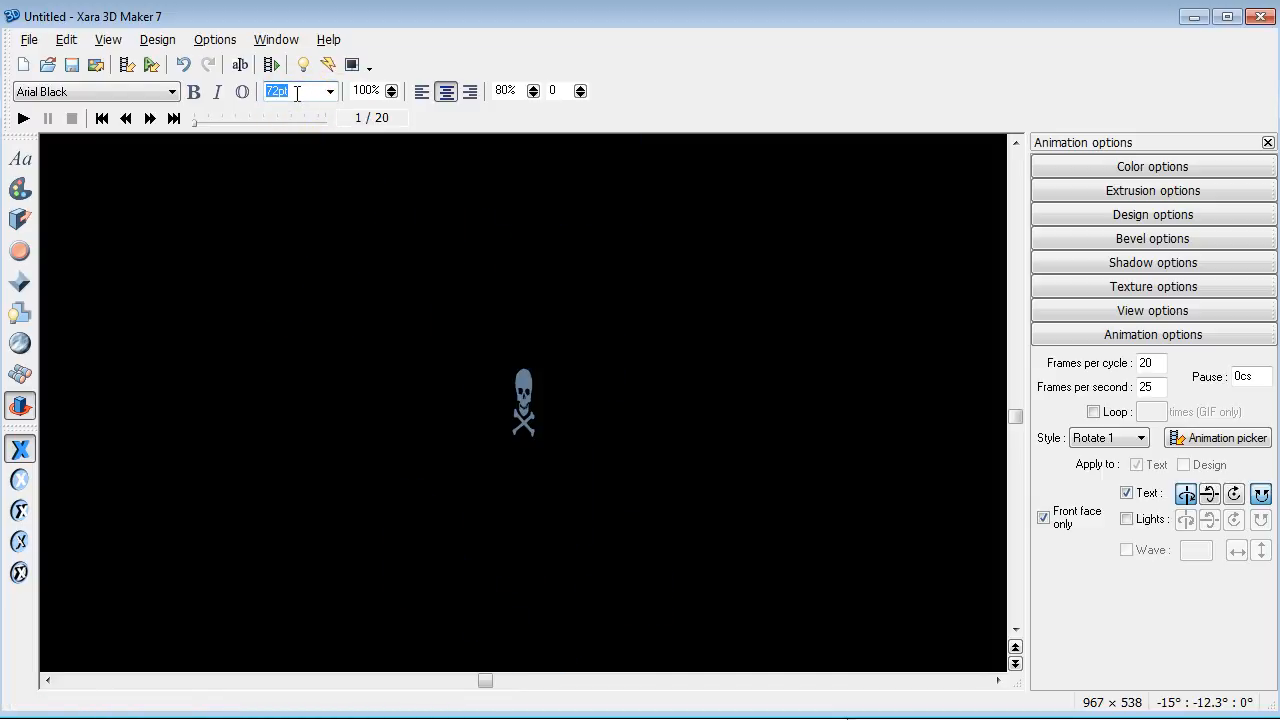
type("0")
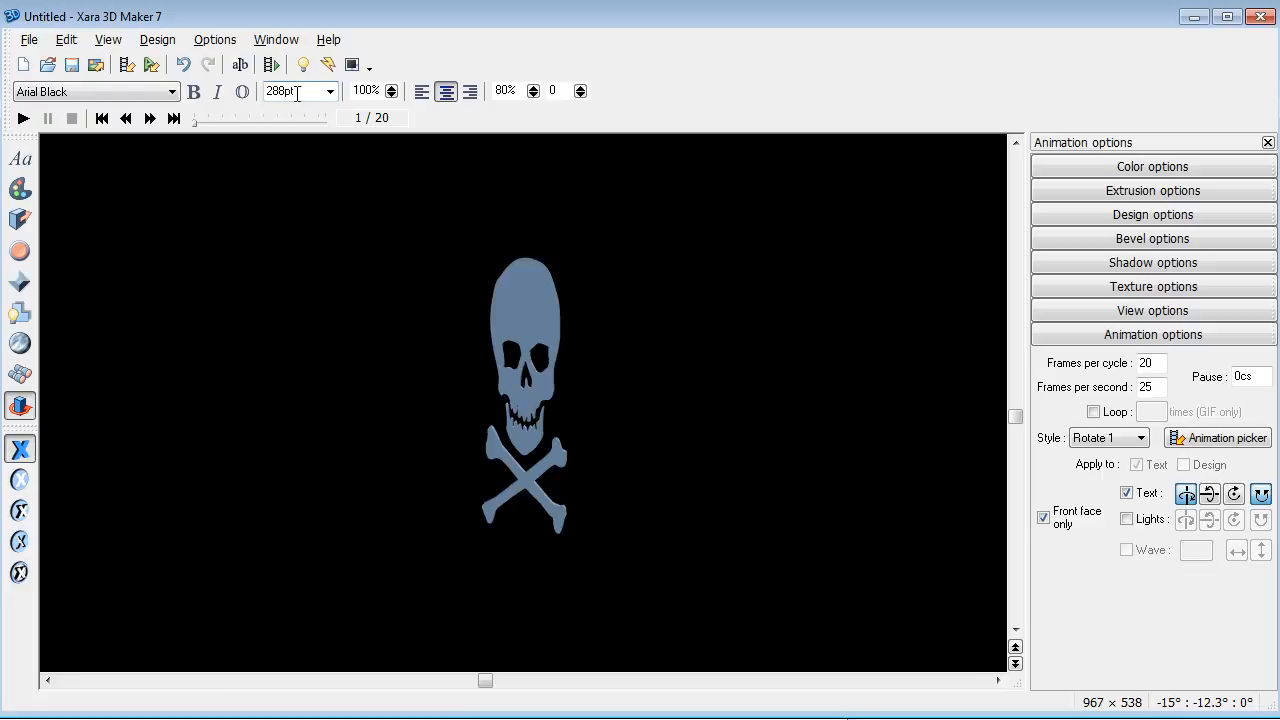
left_click(309, 91)
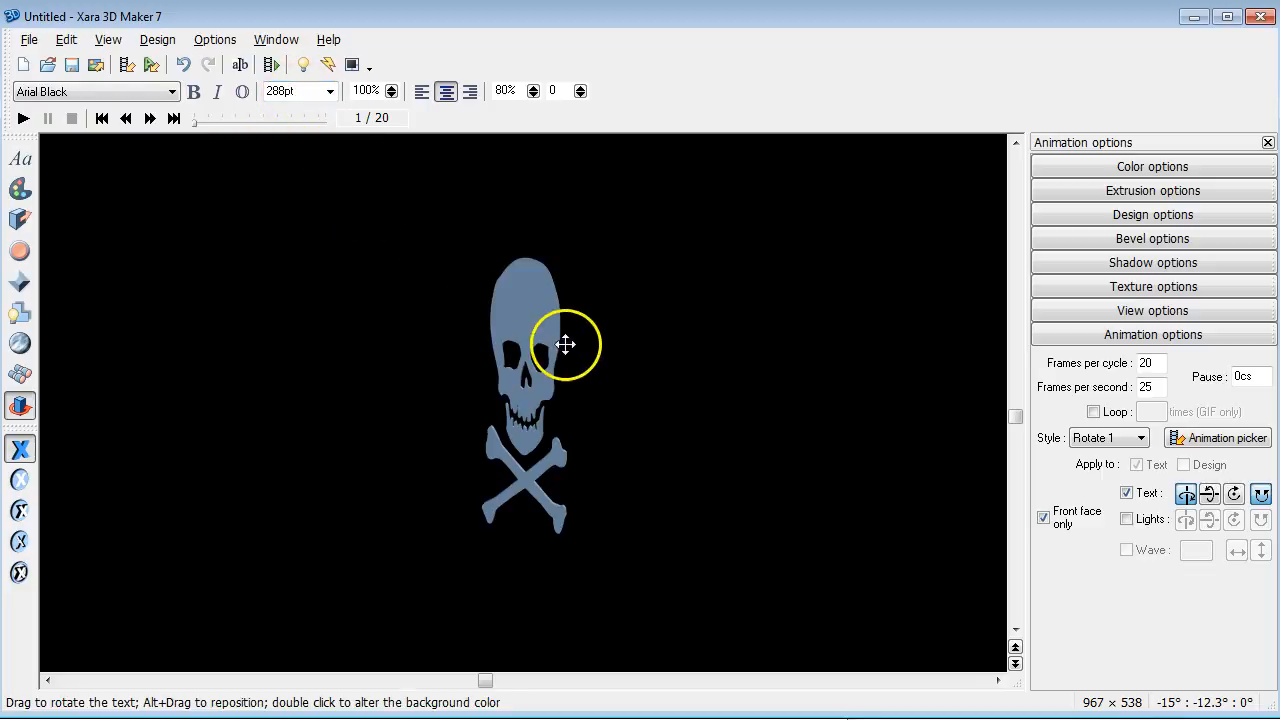
left_click_drag(531, 402, 585, 453)
mouse_move(515, 406)
left_mouse_down()
mouse_move(491, 391)
mouse_move(563, 437)
mouse_move(693, 397)
mouse_move(597, 417)
mouse_move(523, 400)
mouse_move(537, 400)
left_mouse_up()
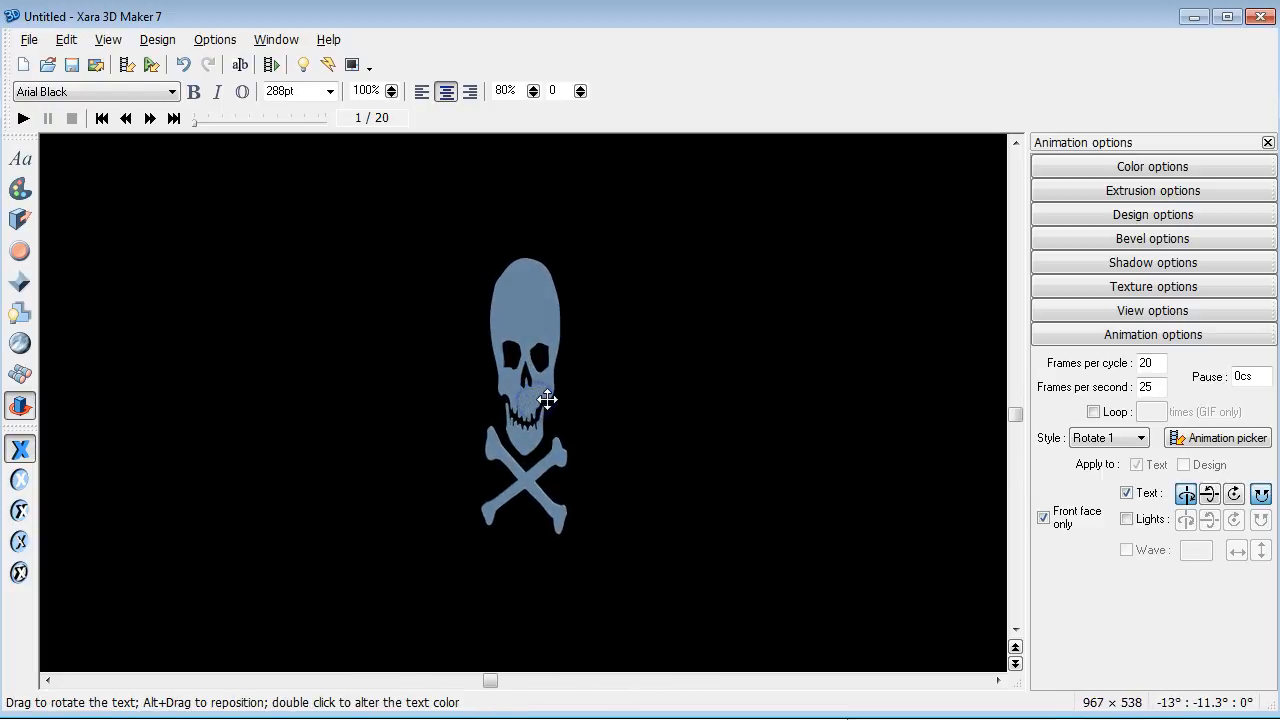